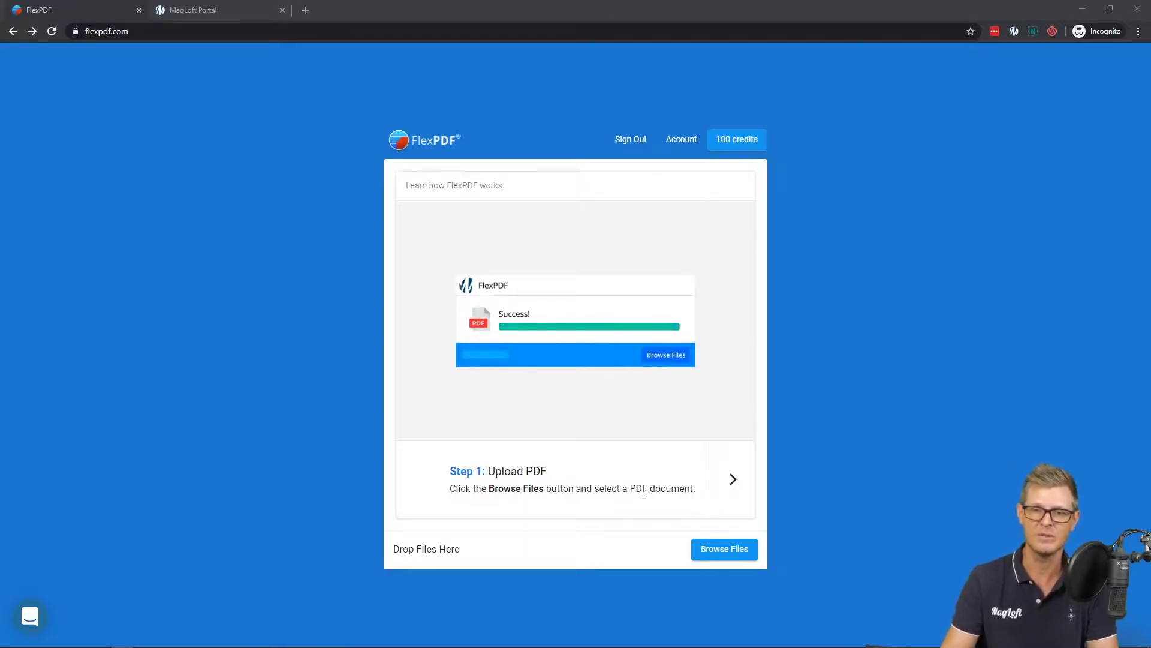
# Advance the 'Learn how FlexPDF works' tutorial past Extract Content and Create Articles to Step 4: Export to HTML
pyautogui.click(733, 482)
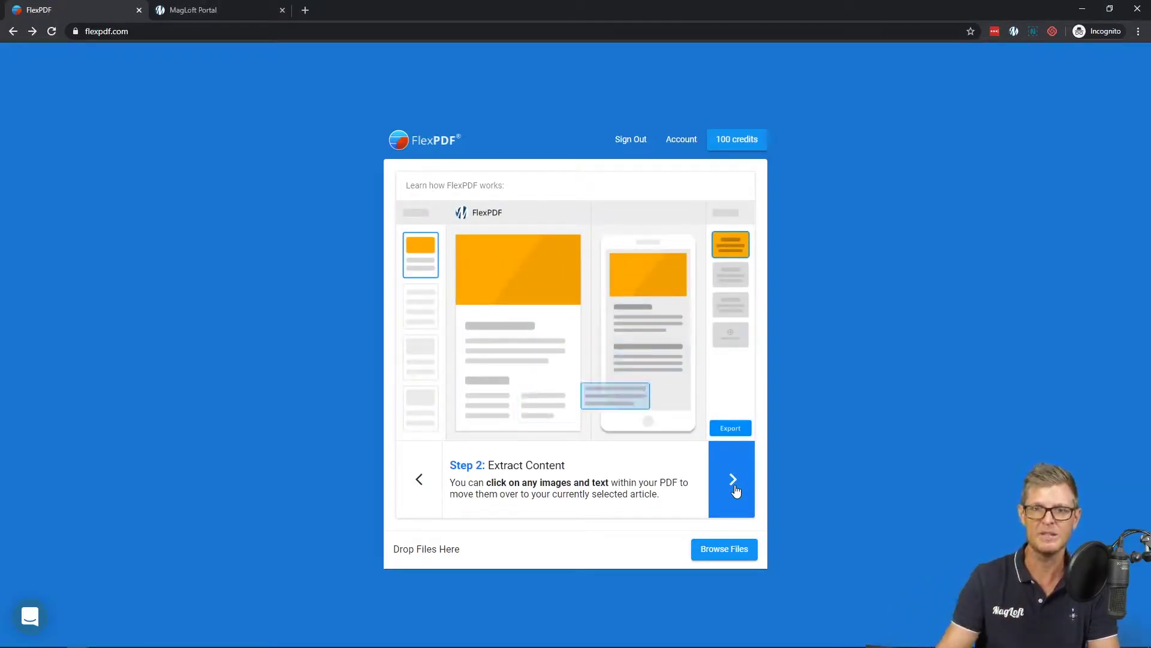
pyautogui.click(734, 483)
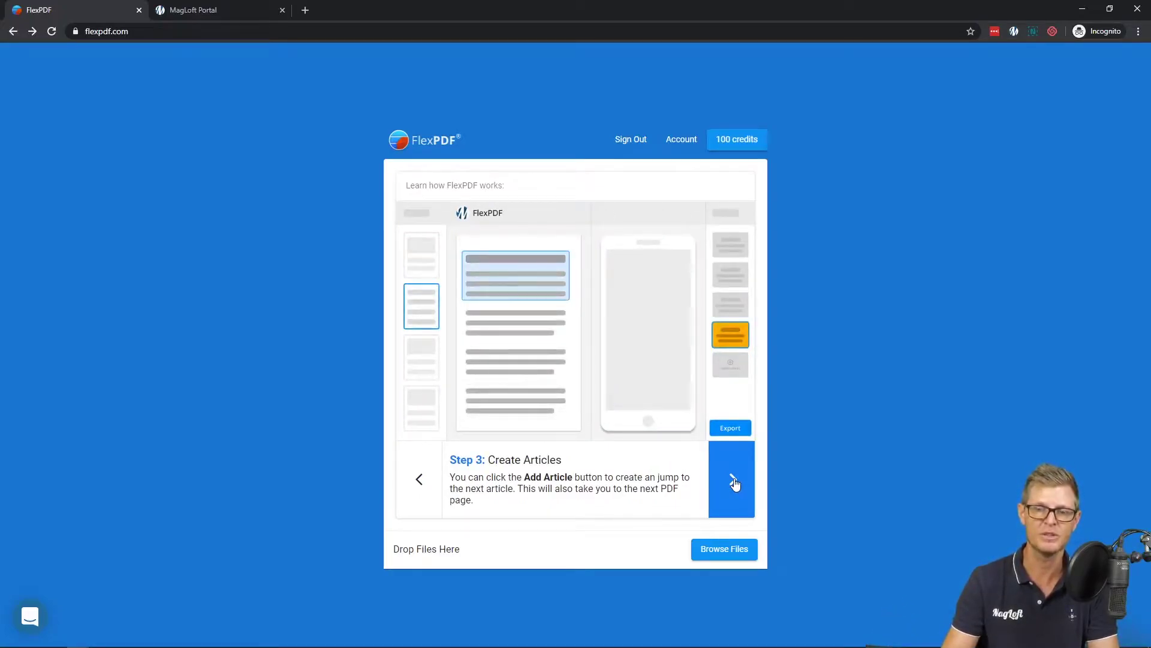
pyautogui.click(734, 482)
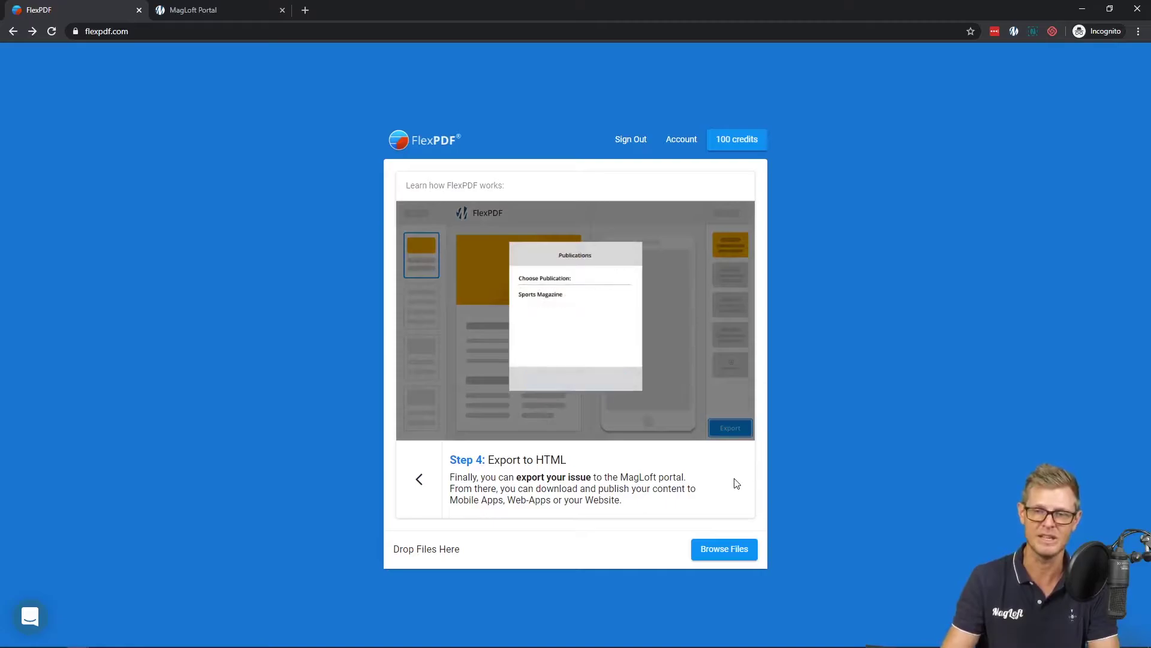
# Upload deca.pdf from Downloads and confirm converting all 40 pages
pyautogui.click(728, 550)
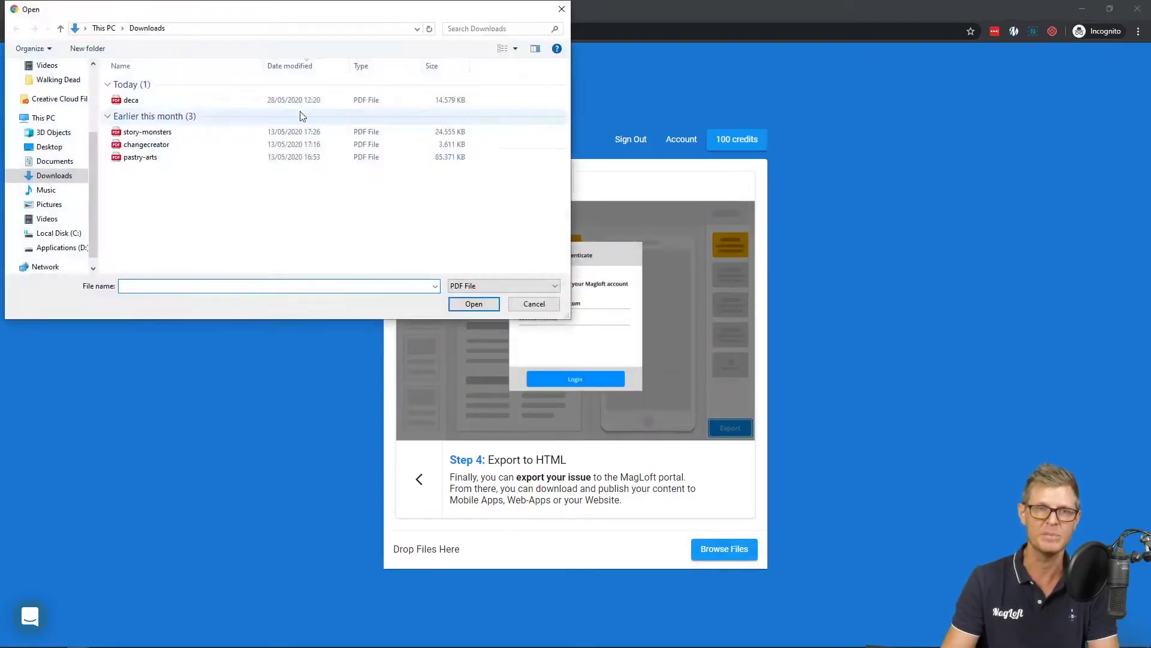
pyautogui.doubleClick(141, 102)
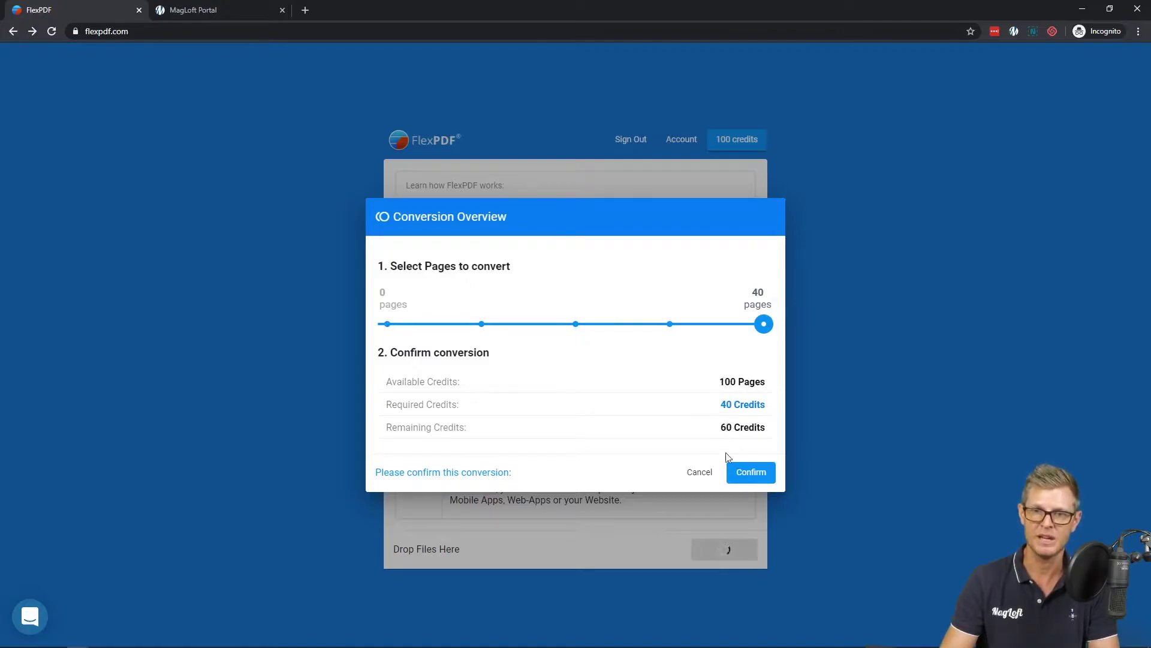
pyautogui.click(751, 473)
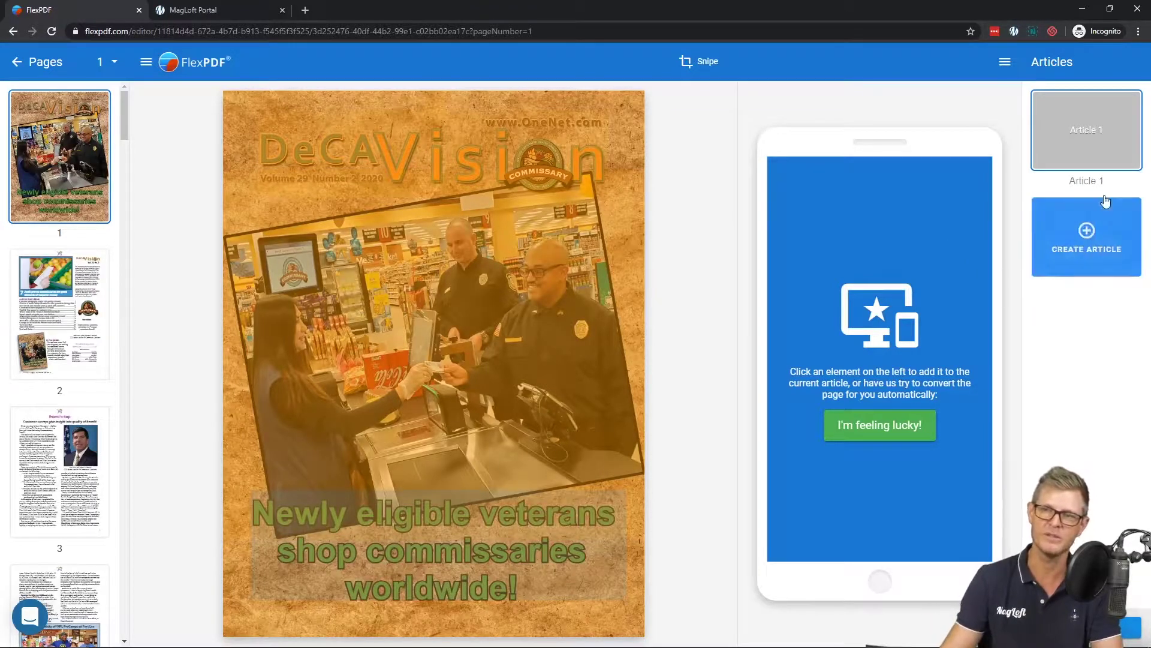
# Snipe the whole page-1 cover as an image into Article 1, then show page 2
pyautogui.click(1073, 263)
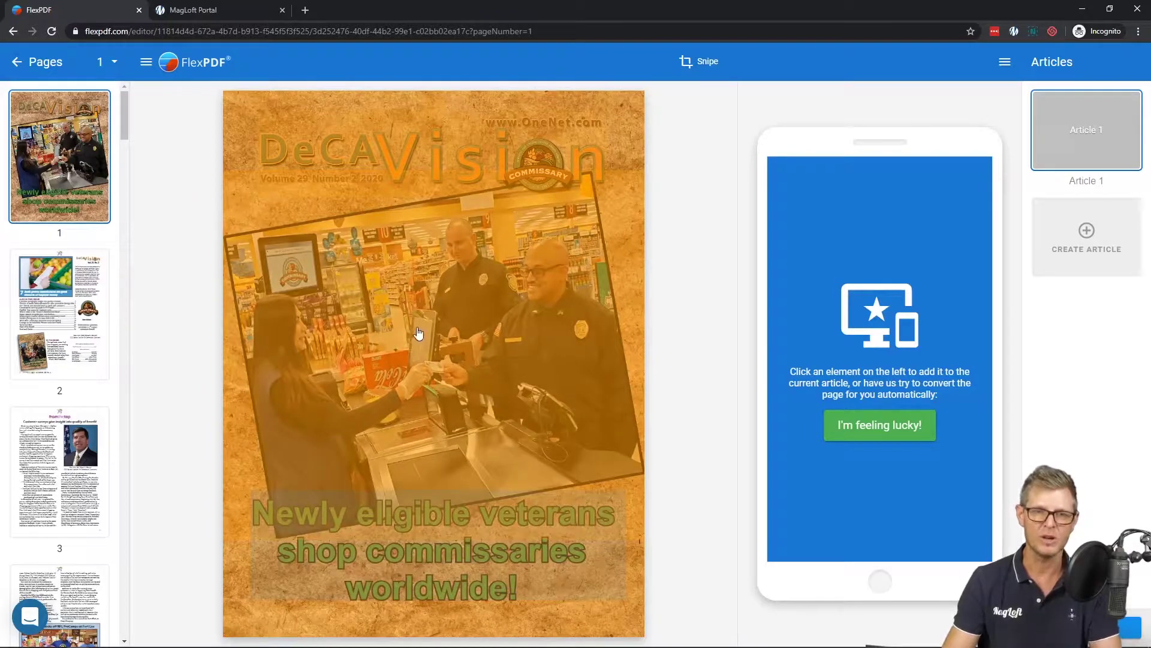
pyautogui.click(707, 62)
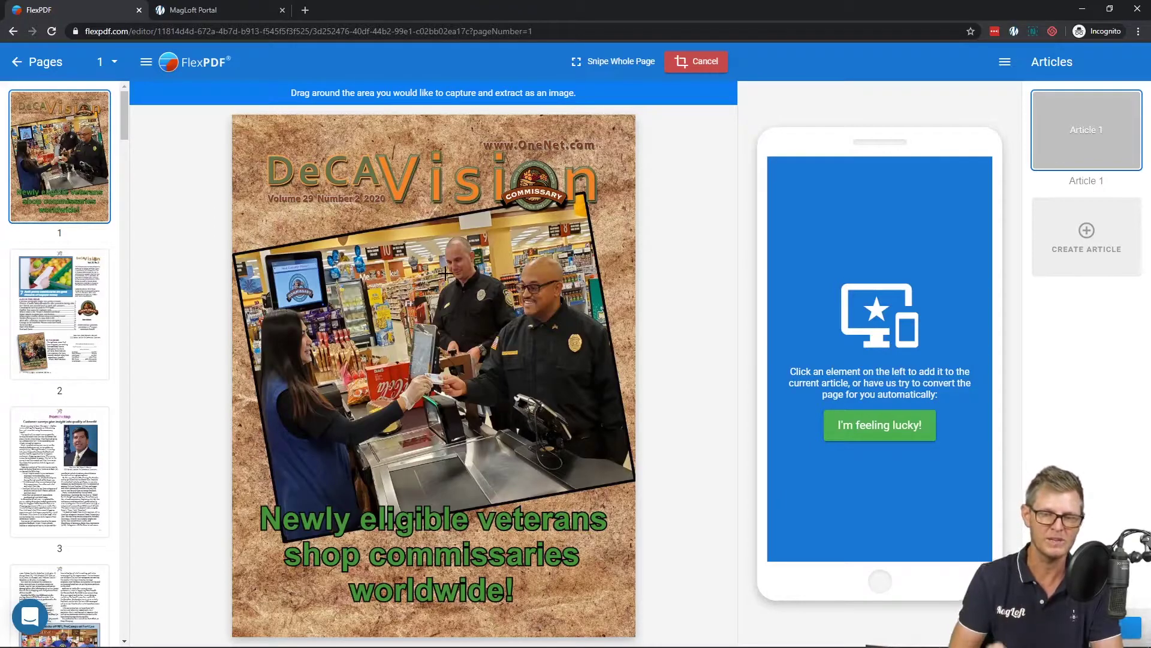
pyautogui.click(613, 63)
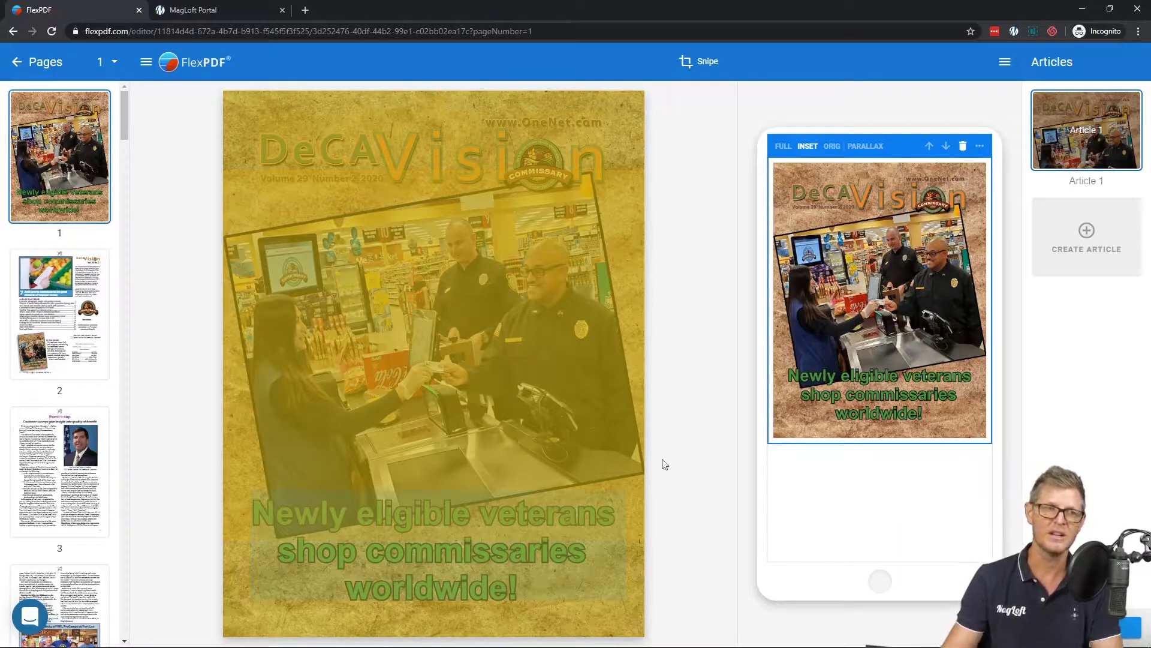
pyautogui.click(79, 307)
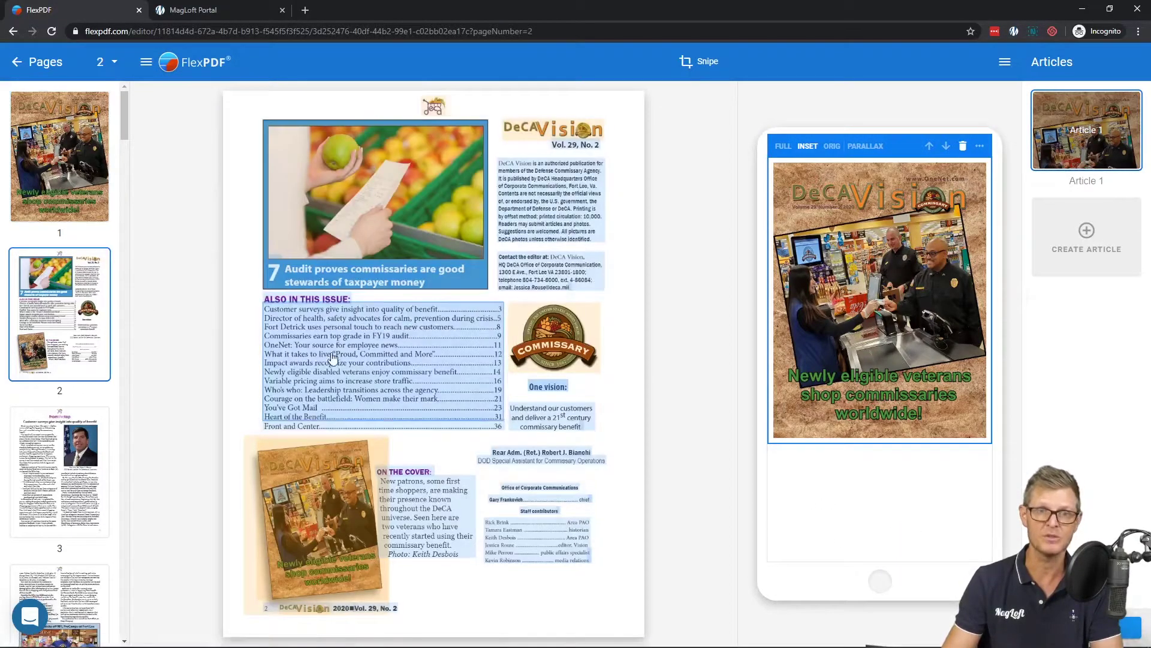
# Add page 2's ALSO IN THIS ISSUE heading and contents list to Article 1, then create Article 2
pyautogui.click(309, 299)
pyautogui.click(333, 354)
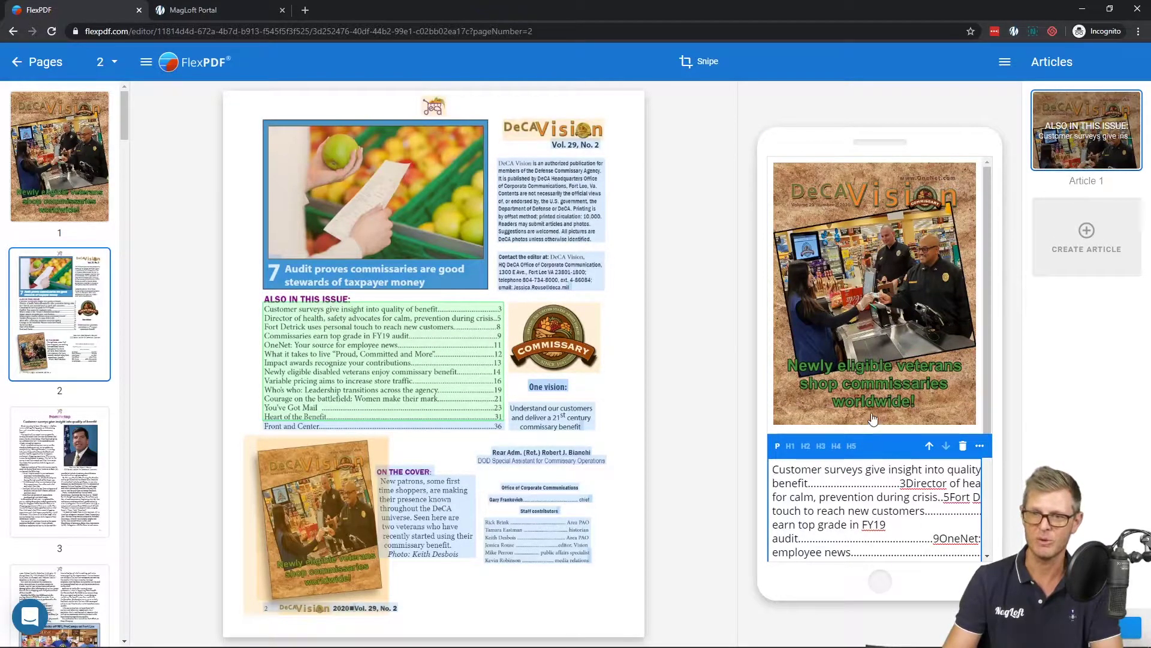
pyautogui.click(858, 317)
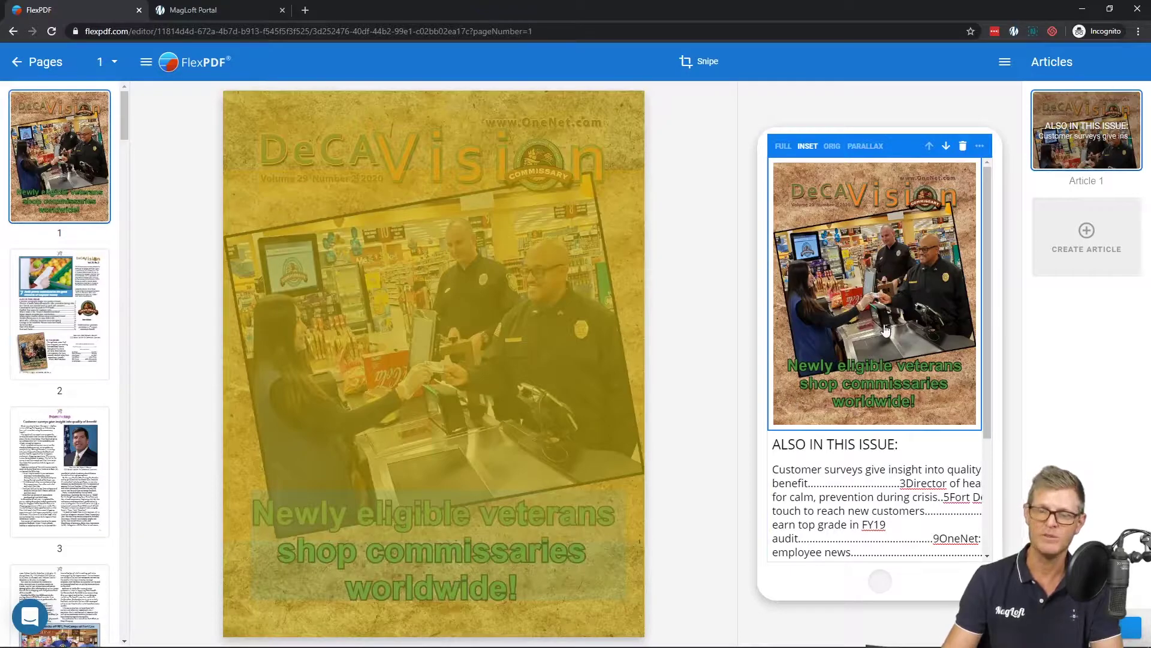
pyautogui.scroll(-3, 900, 354)
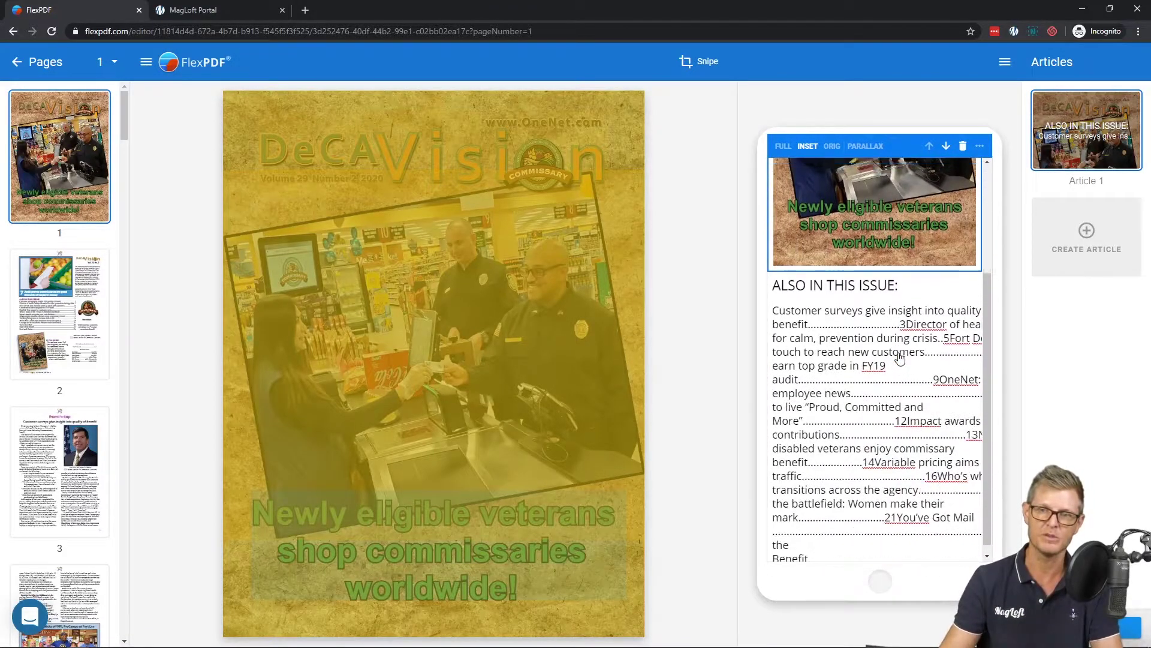
pyautogui.scroll(3, 901, 358)
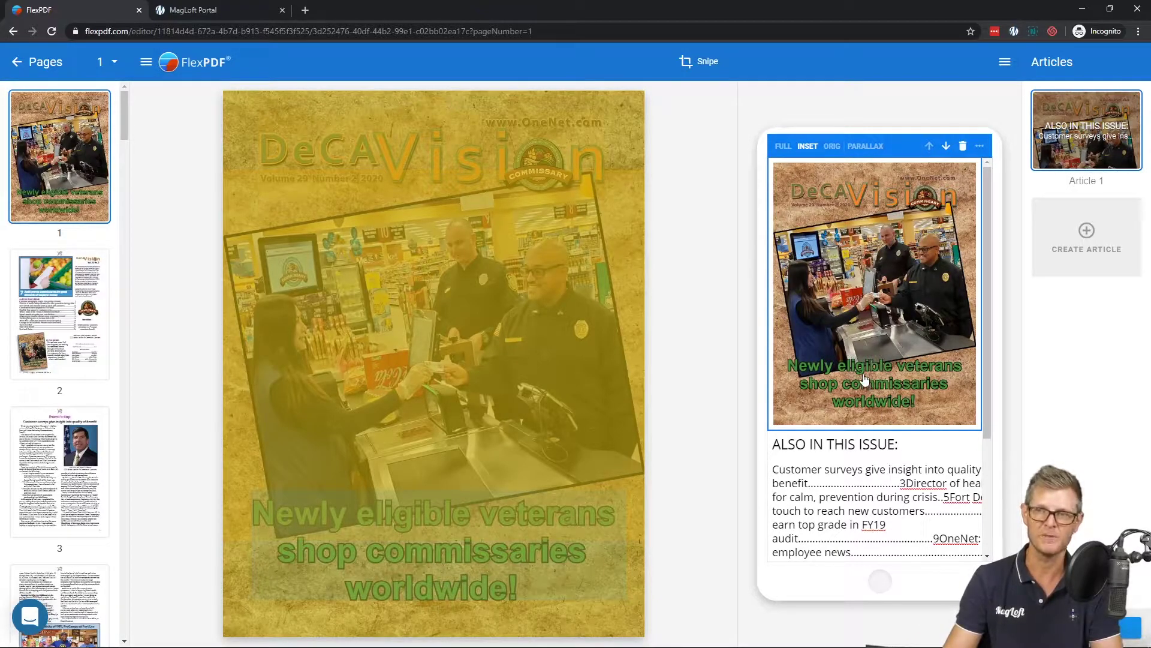
pyautogui.click(1043, 267)
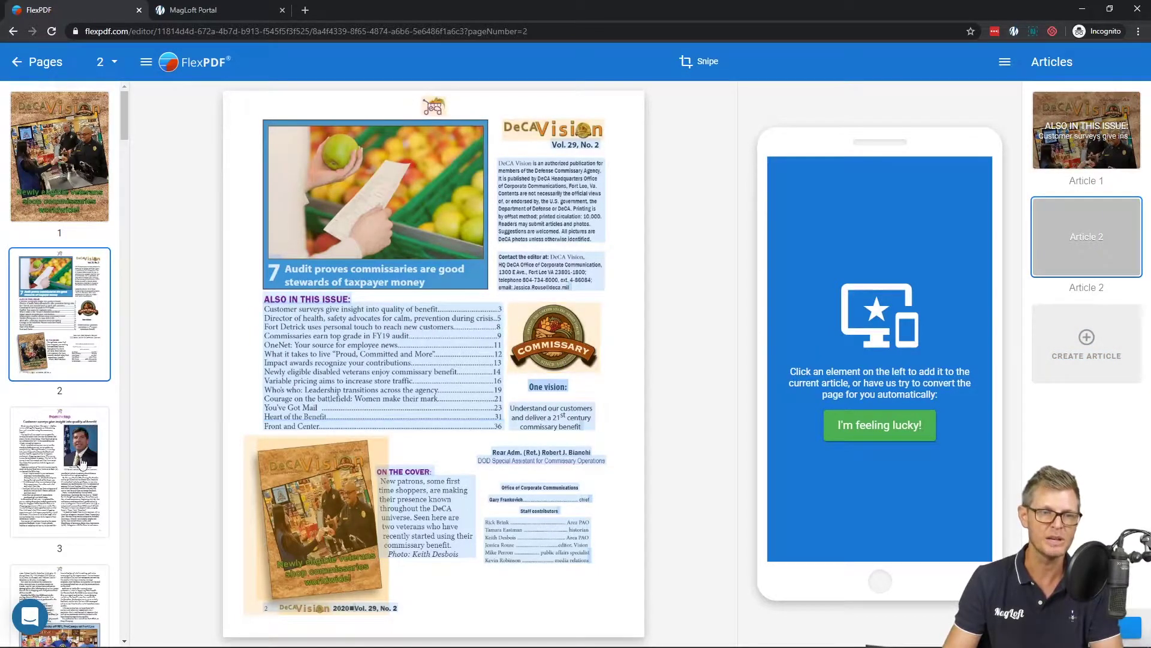
# Add page 3's header band, headline, left column, photo, caption and right column to Article 2
pyautogui.click(66, 501)
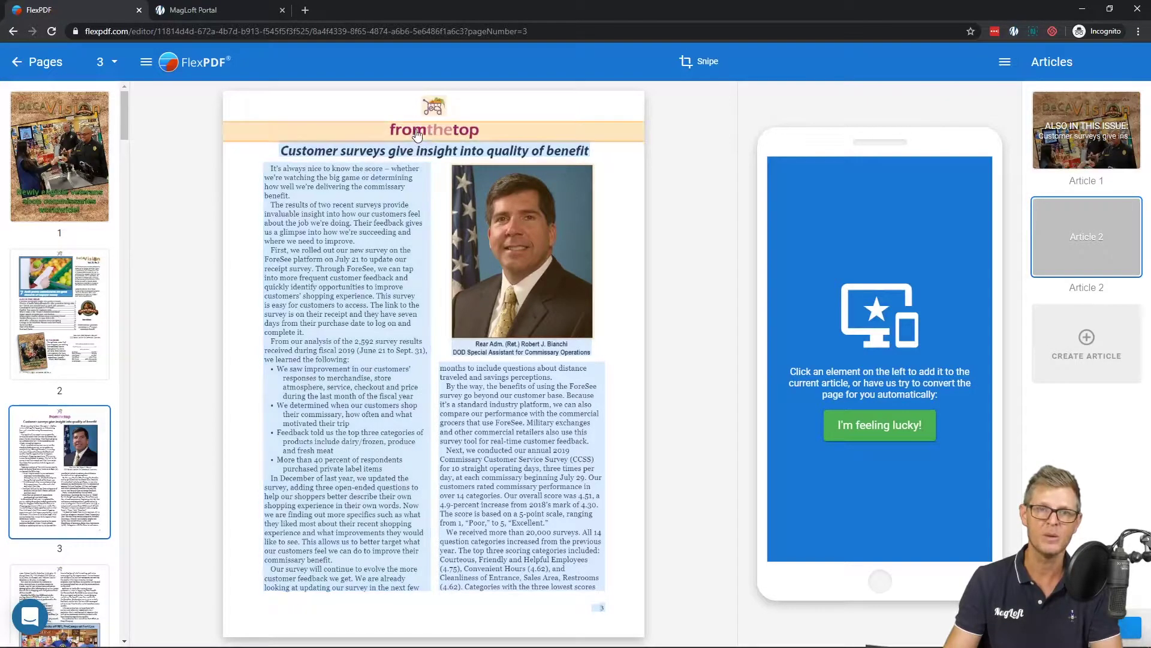
pyautogui.click(417, 133)
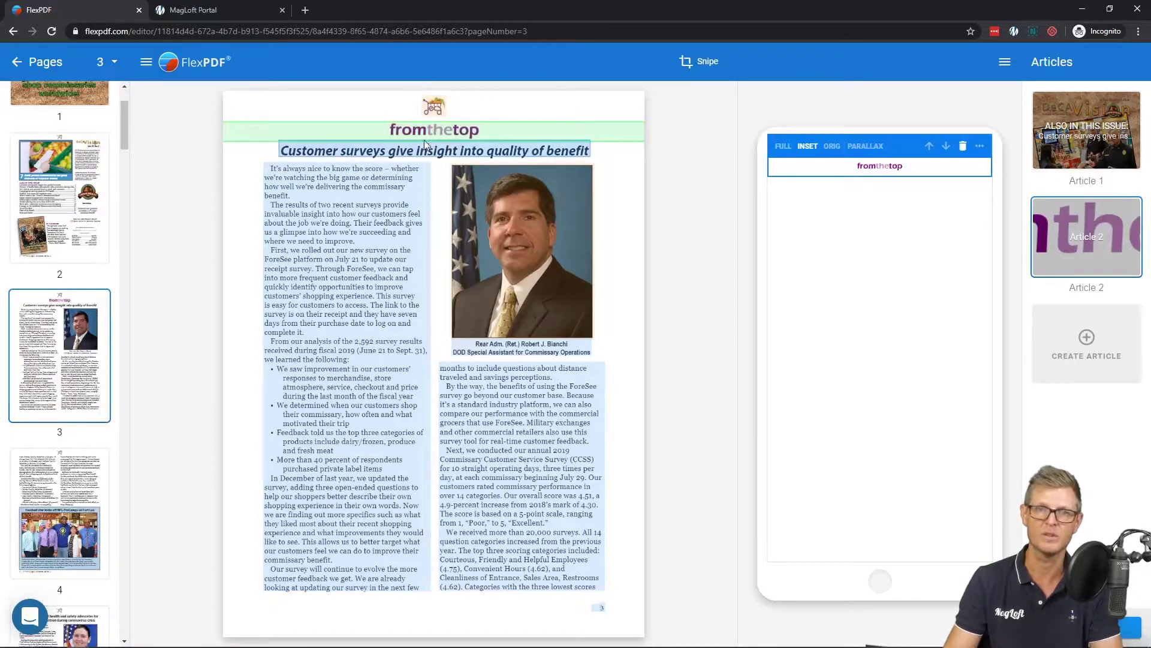
pyautogui.click(411, 153)
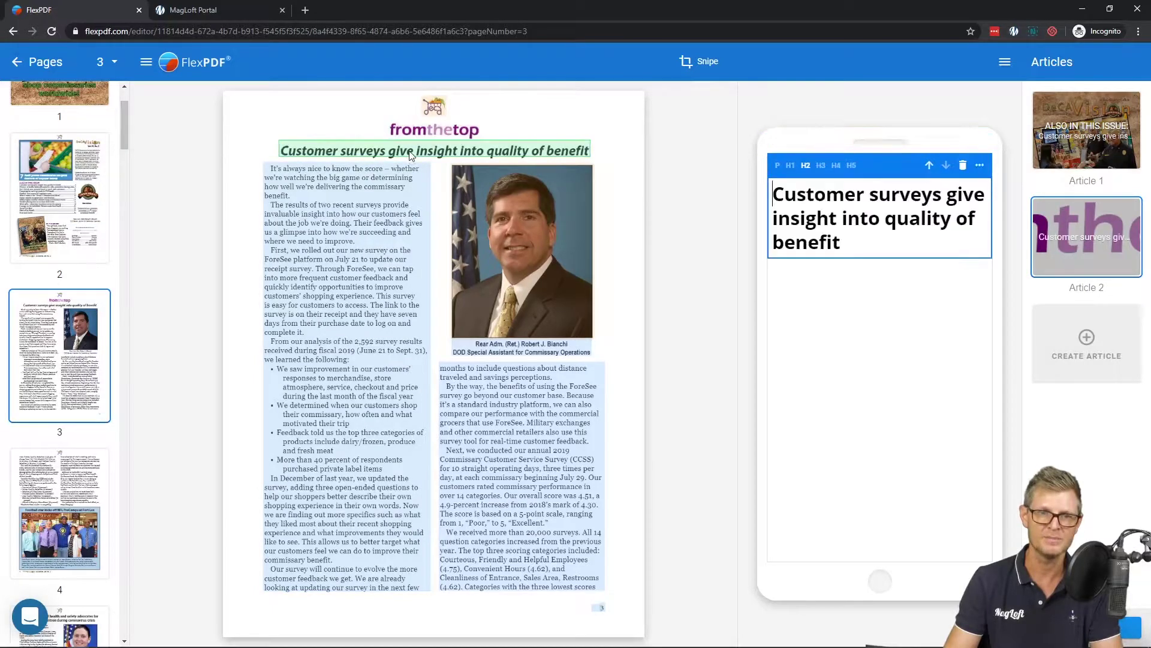
pyautogui.click(352, 300)
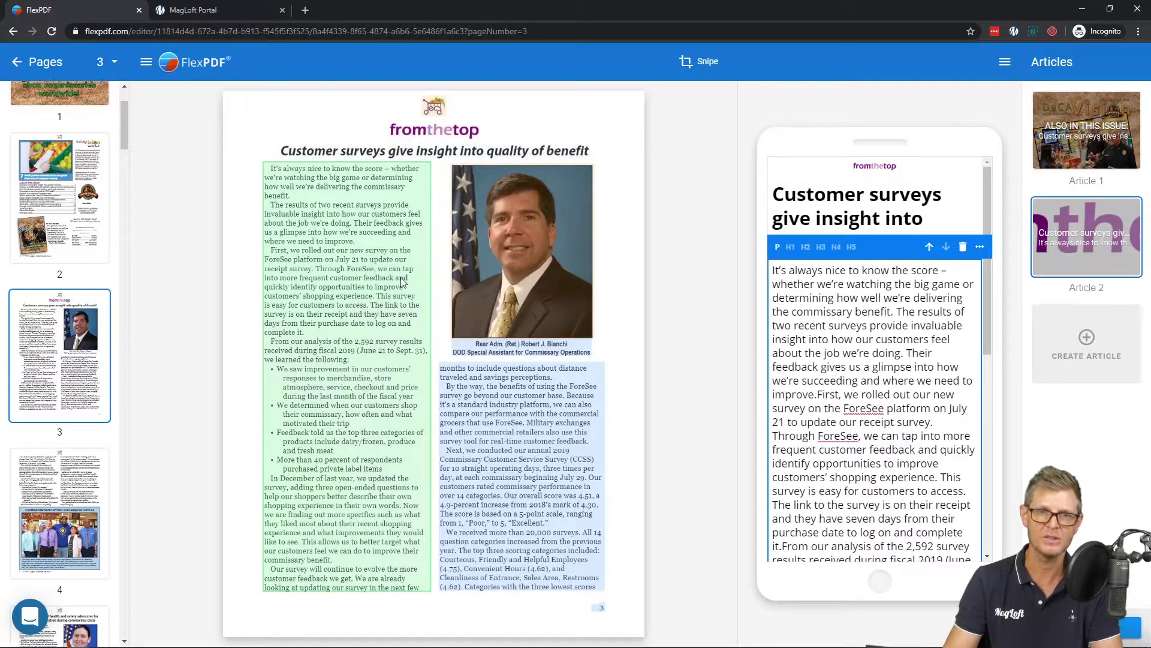
pyautogui.click(529, 251)
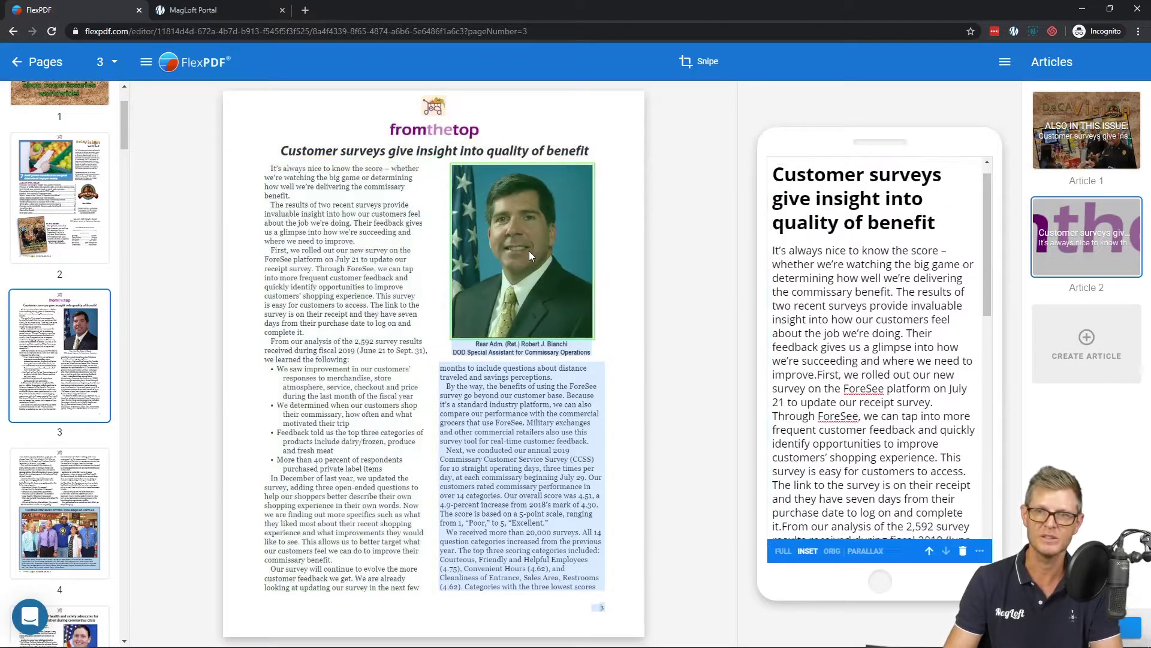
pyautogui.click(527, 352)
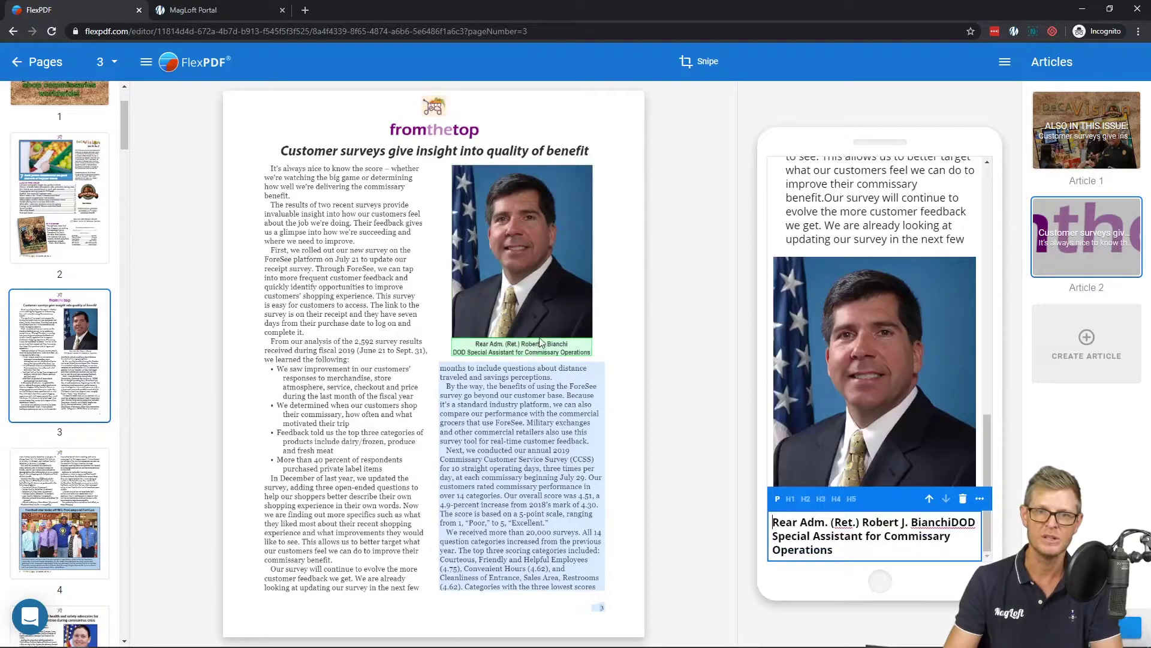
pyautogui.click(515, 425)
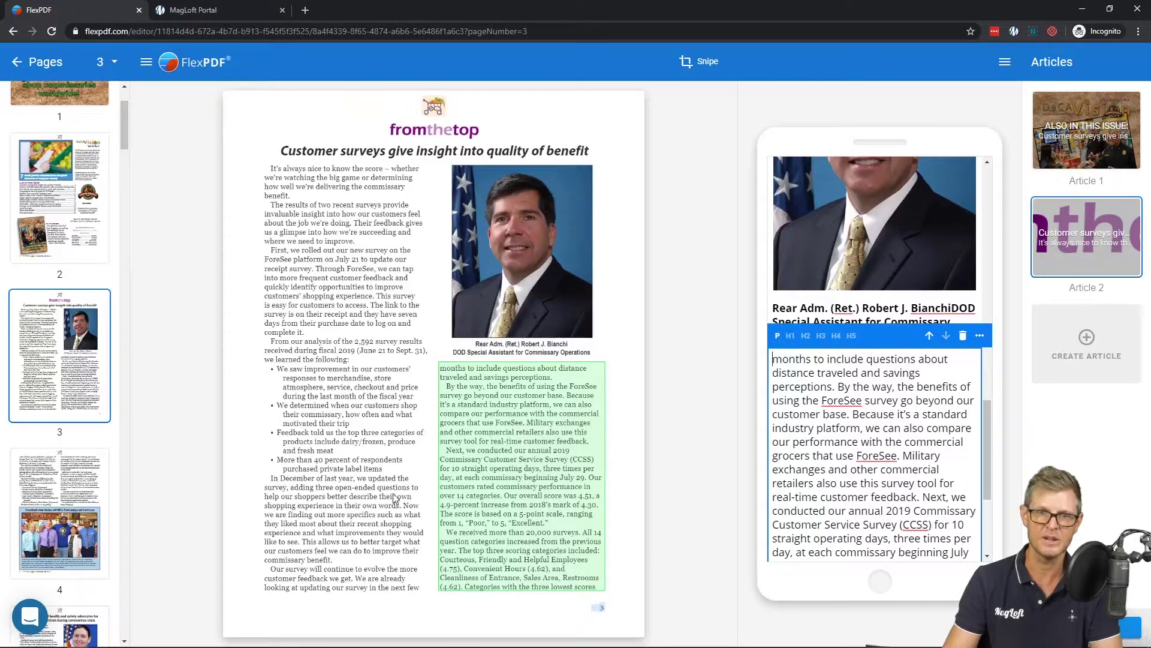
# Move the right text column up above the caption and photo, then create Article 3
pyautogui.scroll(10, 903, 384)
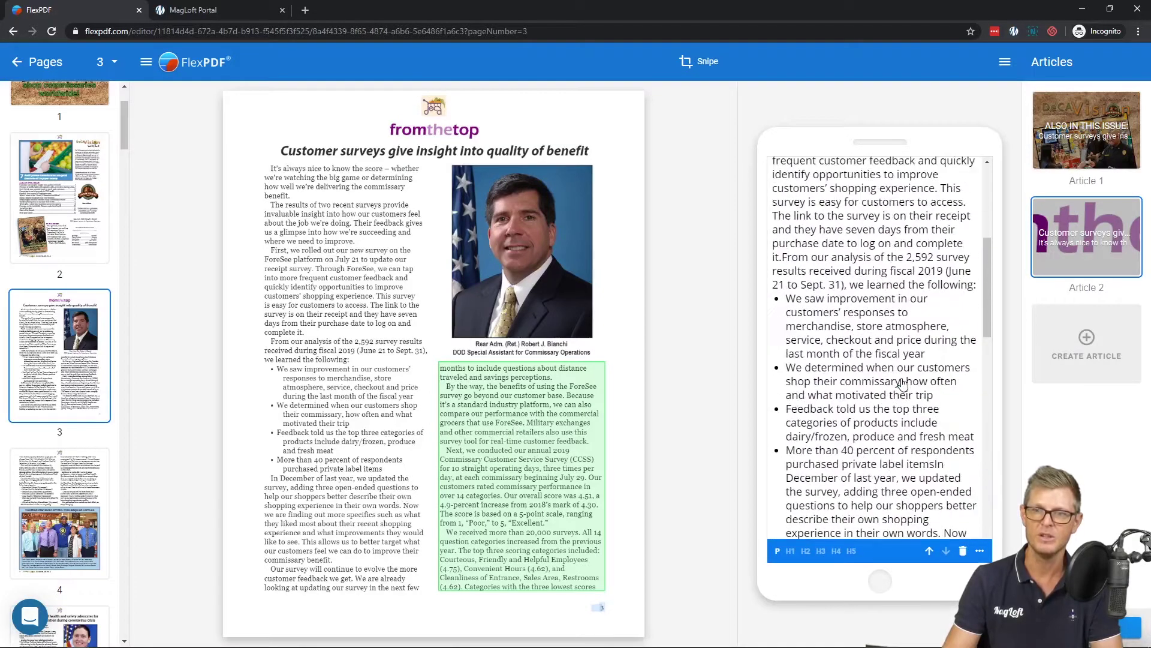
pyautogui.scroll(-3, 903, 384)
pyautogui.scroll(-5, 903, 384)
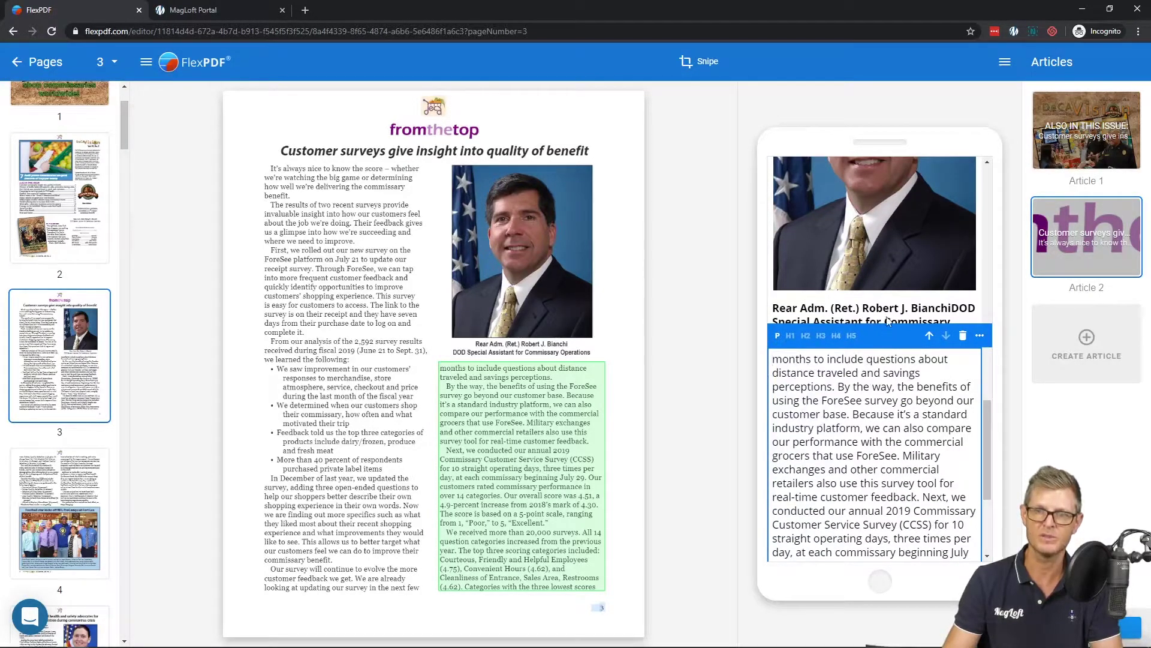
pyautogui.scroll(4, 885, 282)
pyautogui.scroll(-4, 905, 268)
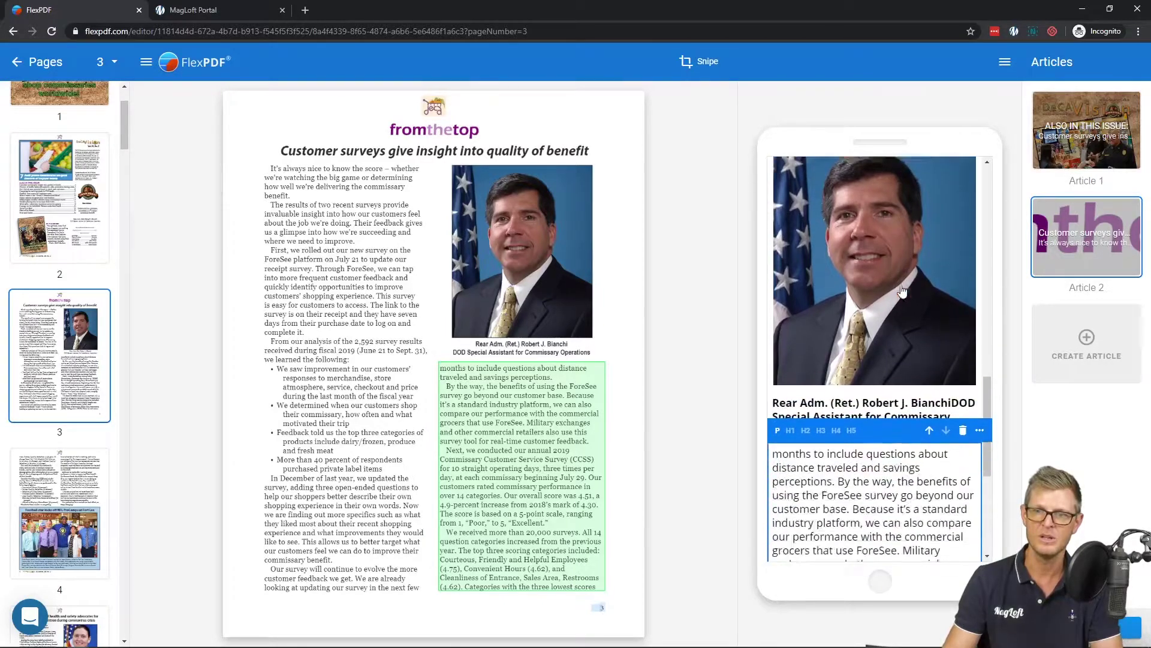
pyautogui.click(930, 337)
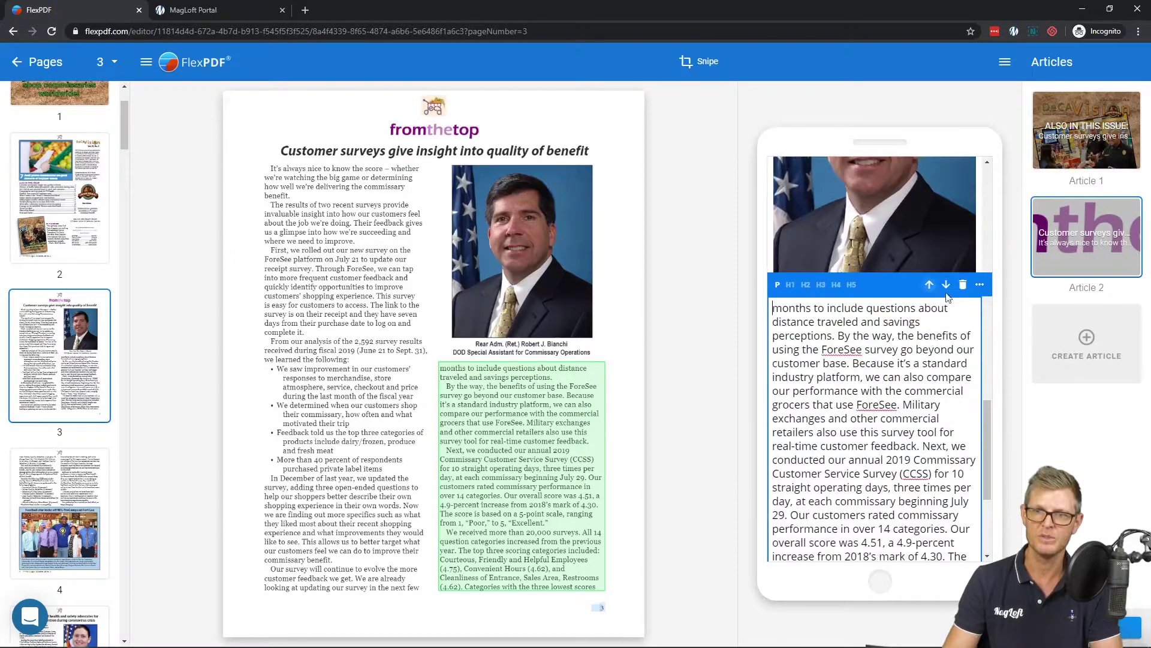
pyautogui.click(930, 286)
pyautogui.scroll(3, 875, 360)
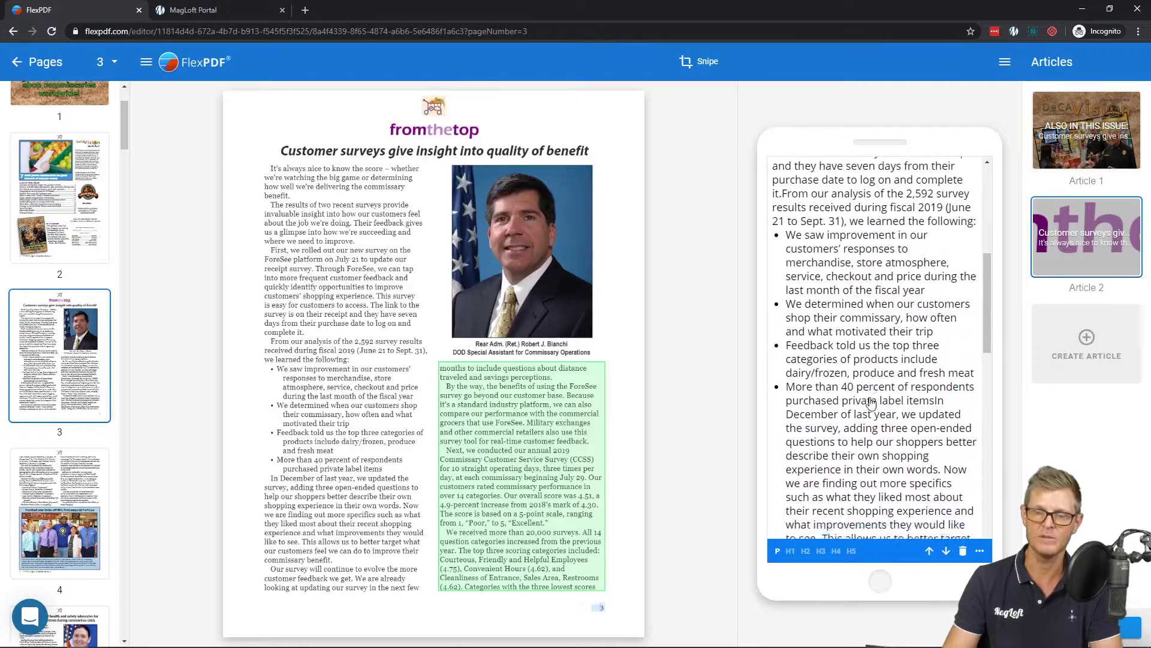
pyautogui.scroll(-5, 870, 403)
pyautogui.scroll(-2, 874, 360)
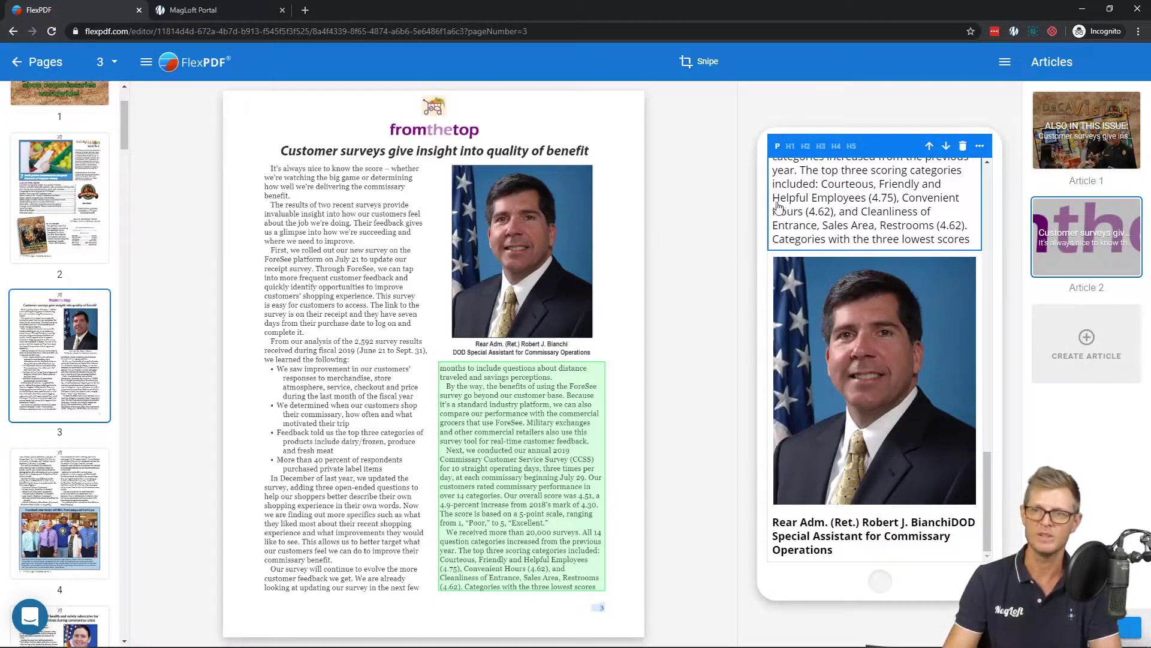
pyautogui.click(1082, 348)
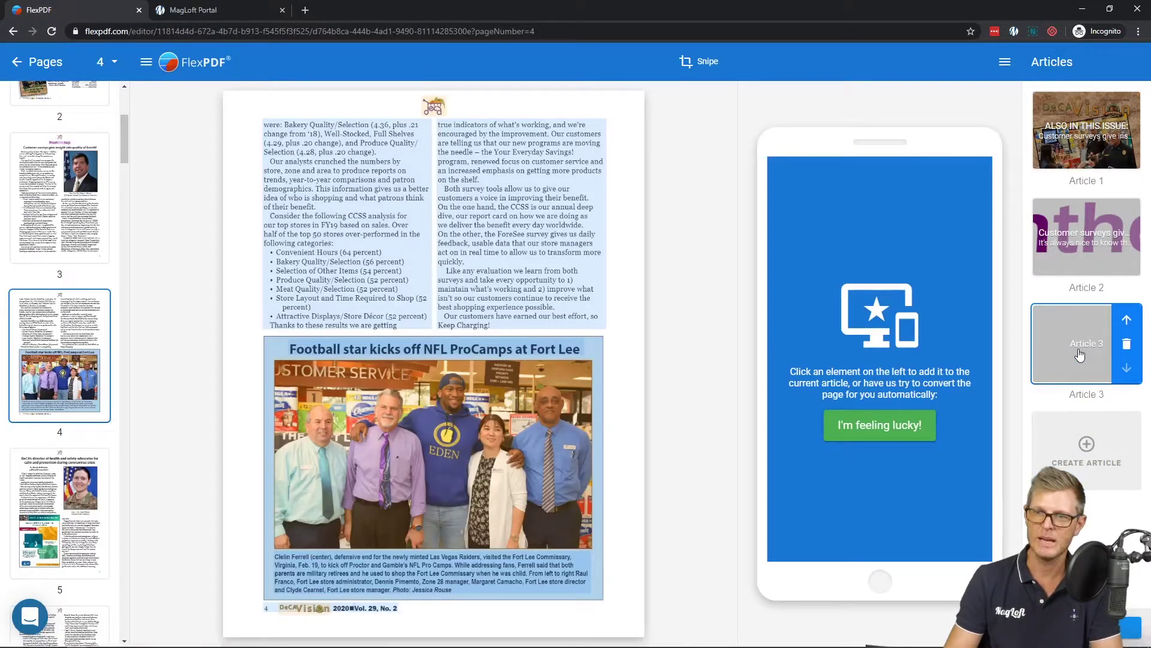
# Auto-convert page 9's FY2019 audit story into Article 3 with I'm feeling lucky!
pyautogui.scroll(-10, 91, 402)
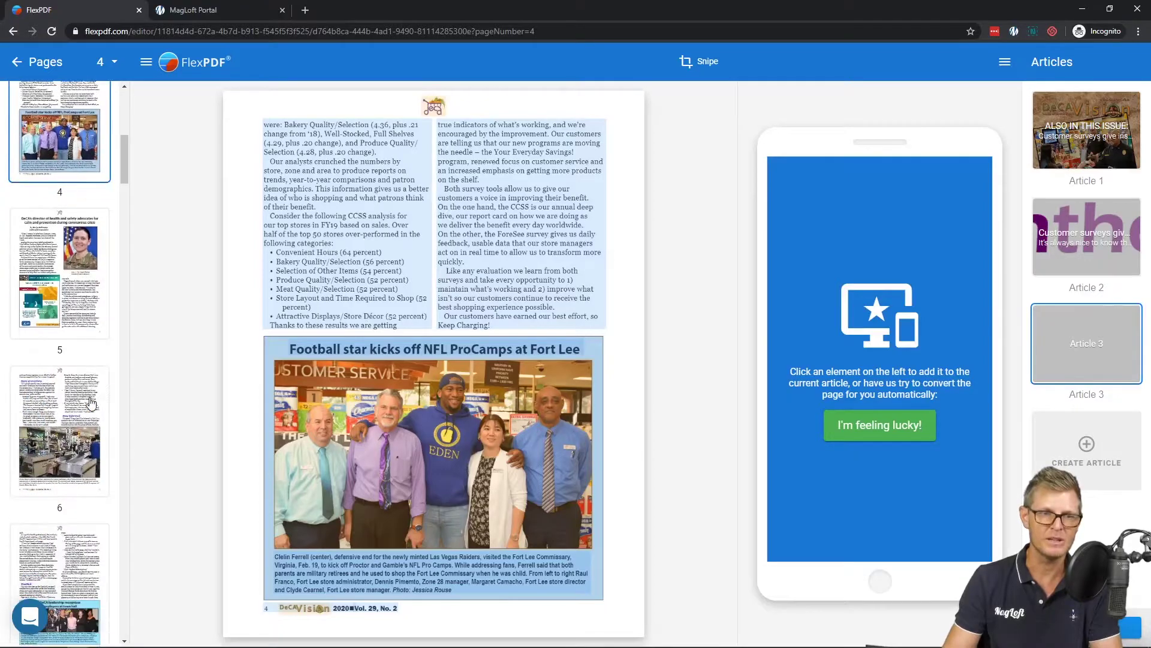
pyautogui.scroll(-3, 91, 402)
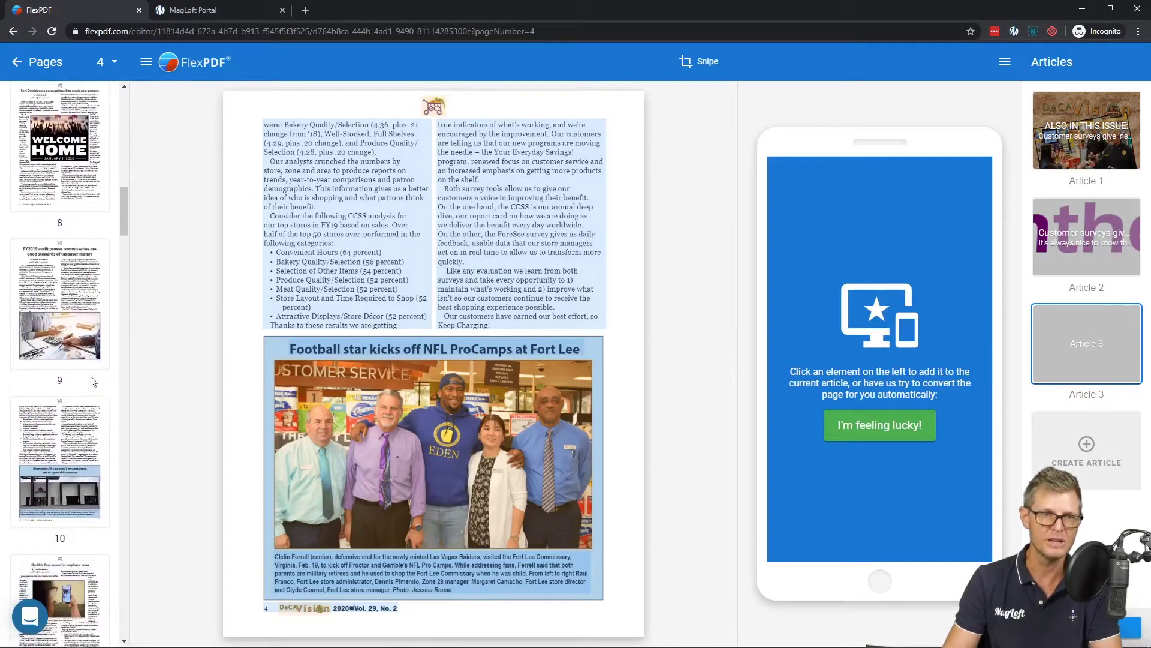
pyautogui.click(79, 297)
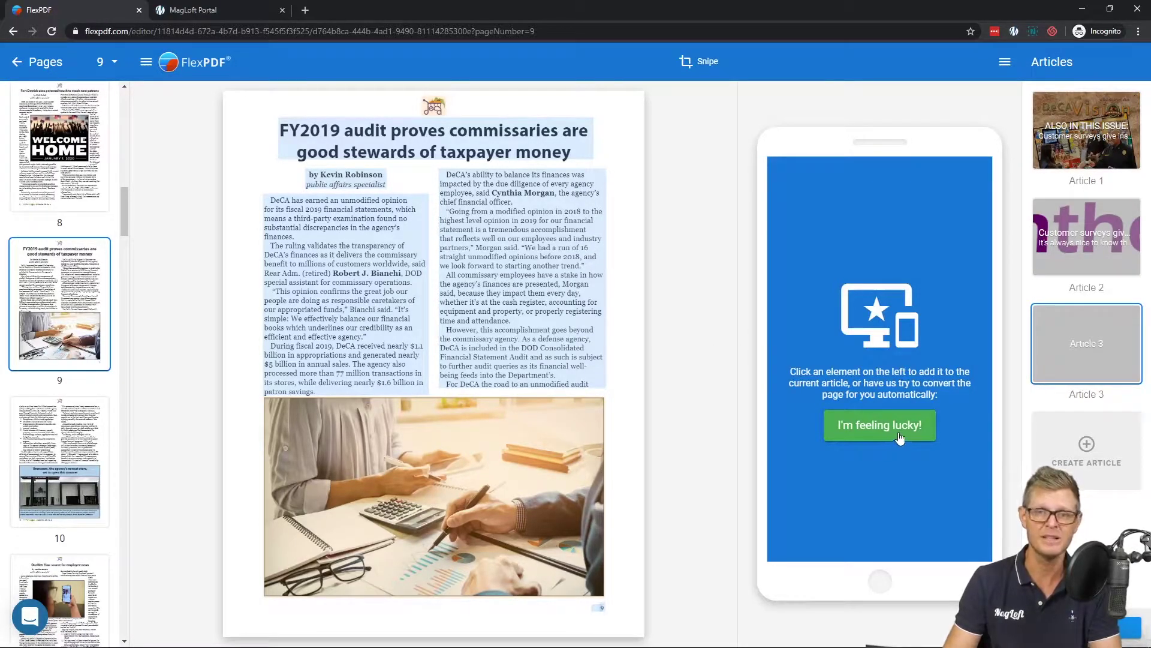
pyautogui.click(875, 428)
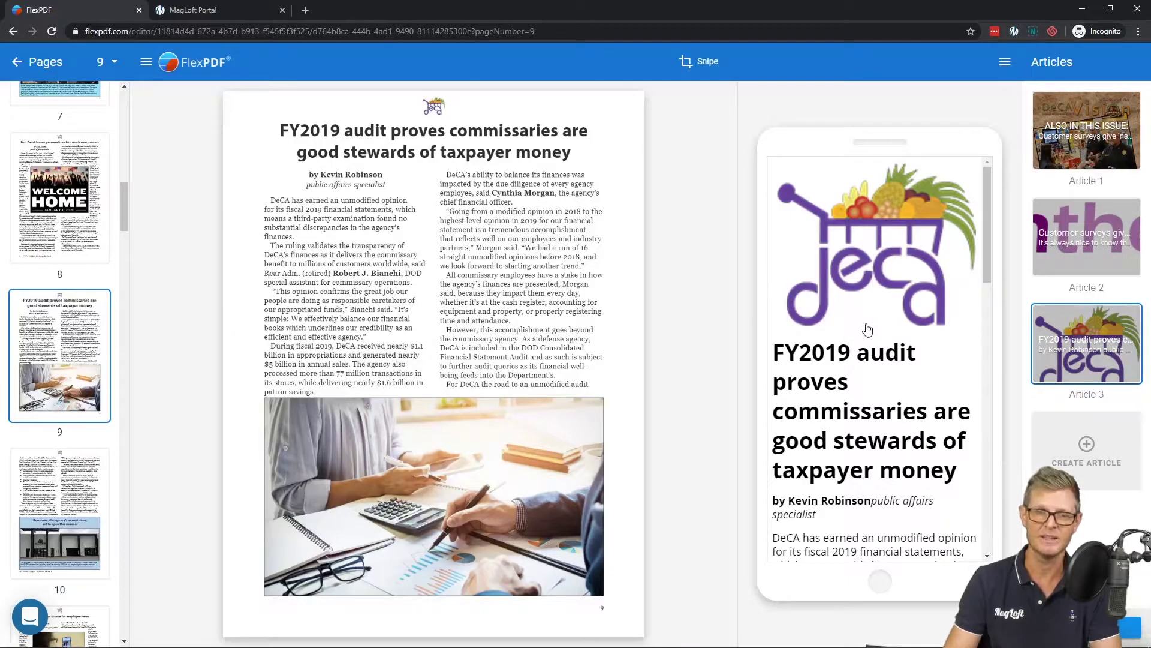
# Review the audit article's logo, headline, byline and body paragraph blocks
pyautogui.click(881, 277)
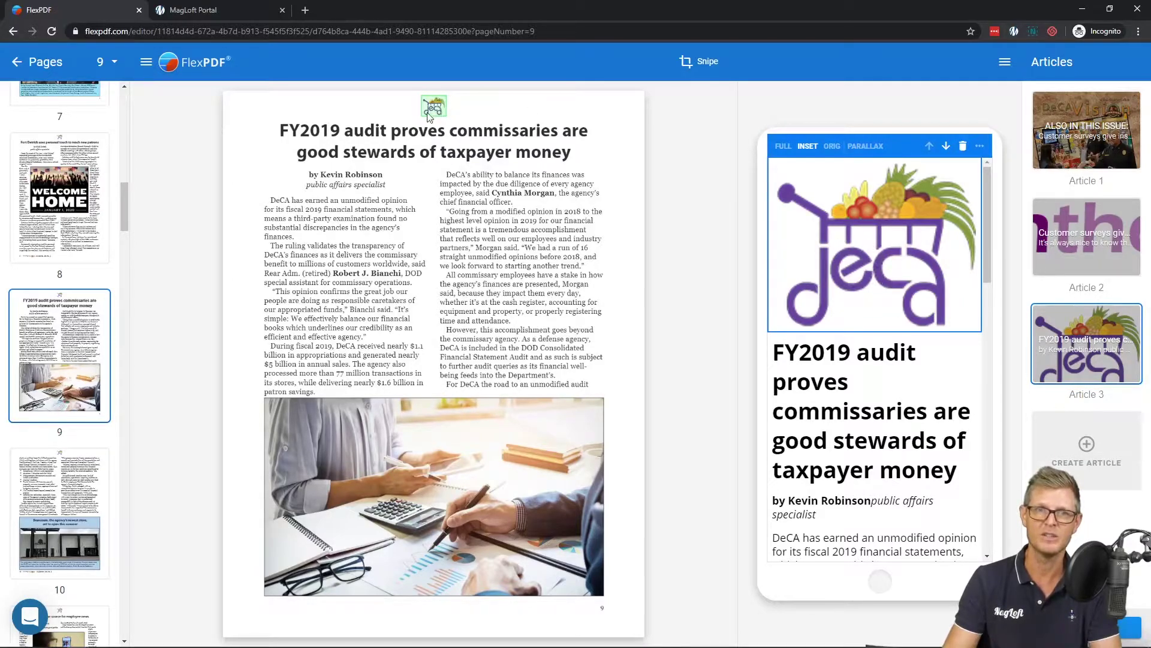
pyautogui.click(838, 382)
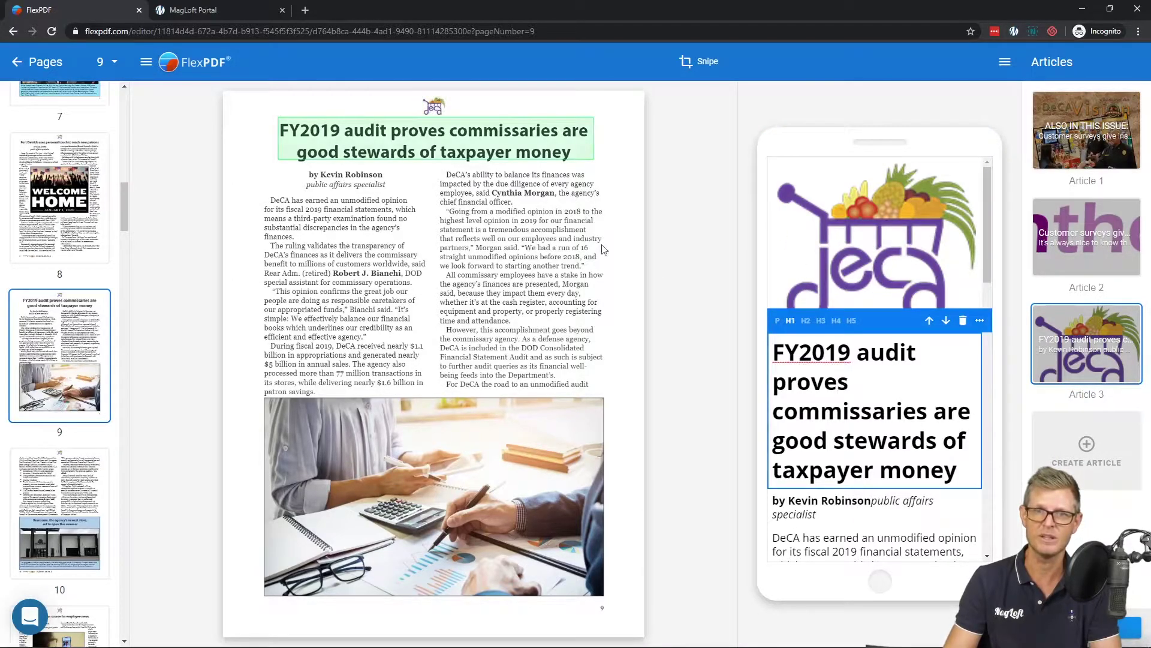
pyautogui.scroll(-3, 846, 340)
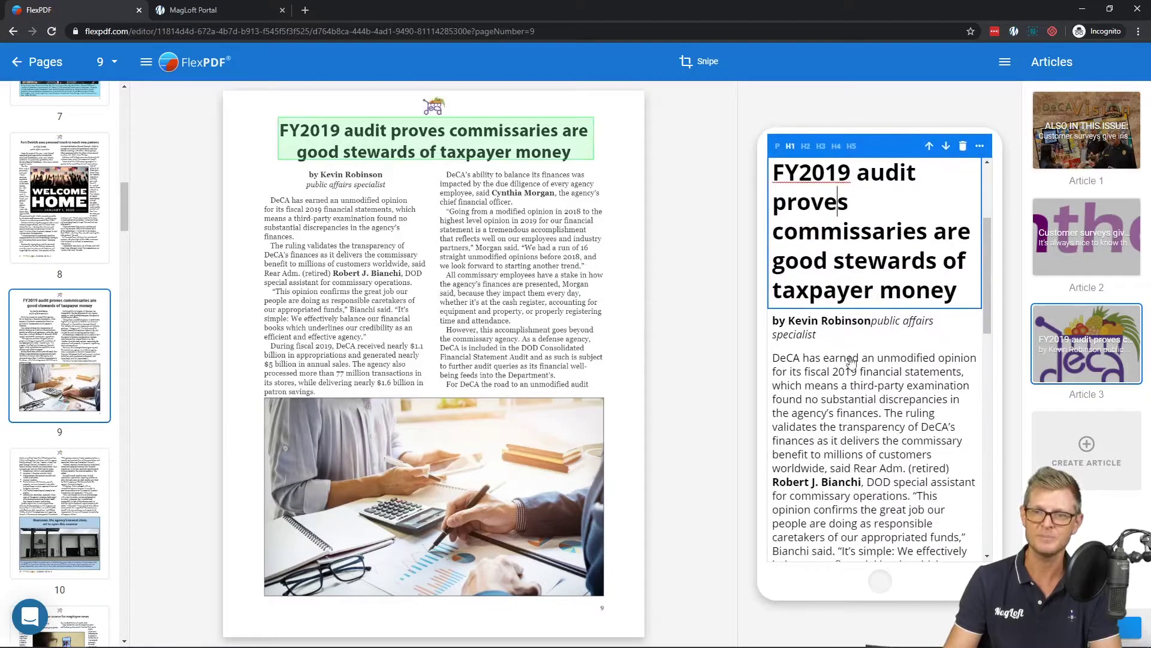
pyautogui.click(846, 340)
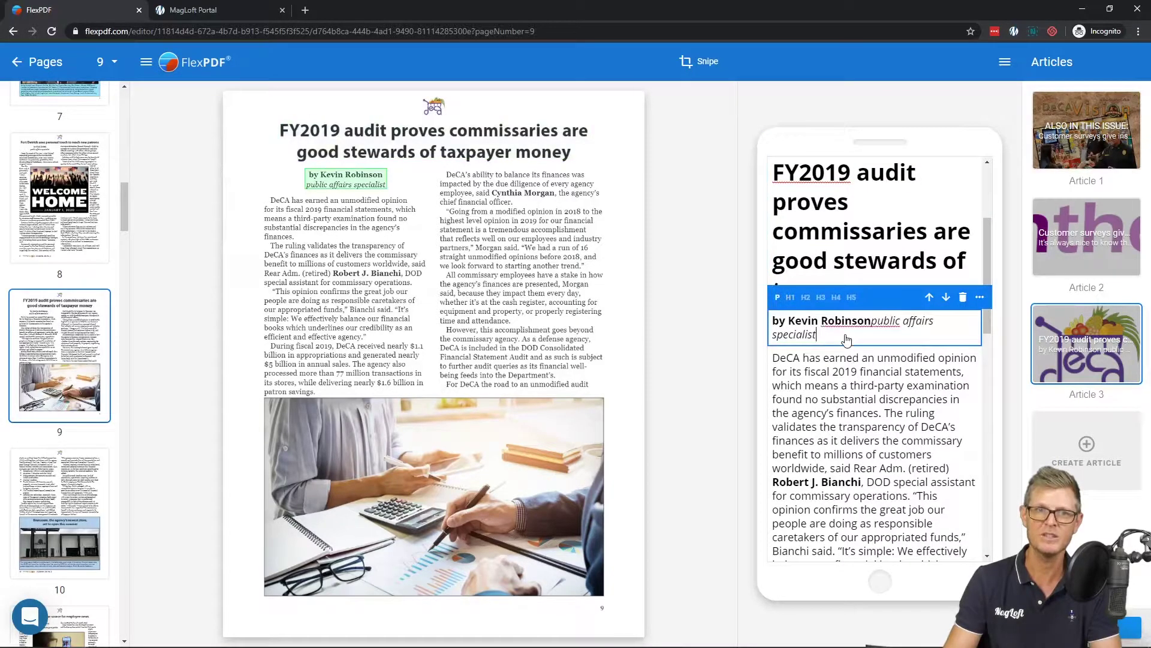
pyautogui.click(829, 426)
pyautogui.scroll(-6, 748, 308)
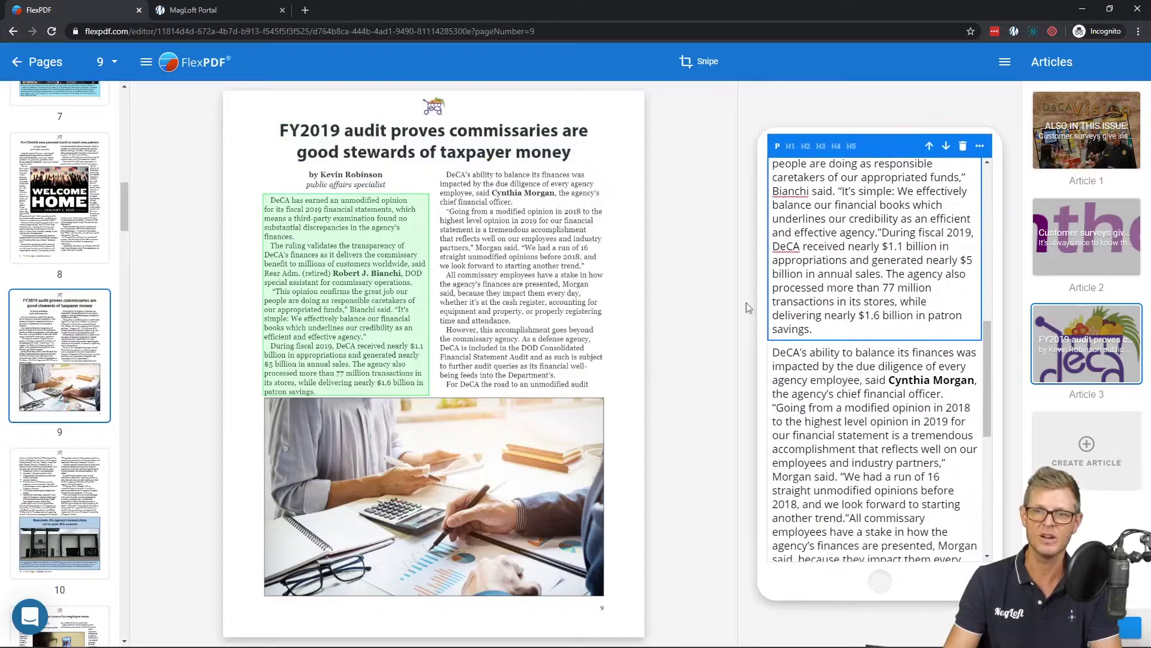
pyautogui.click(883, 427)
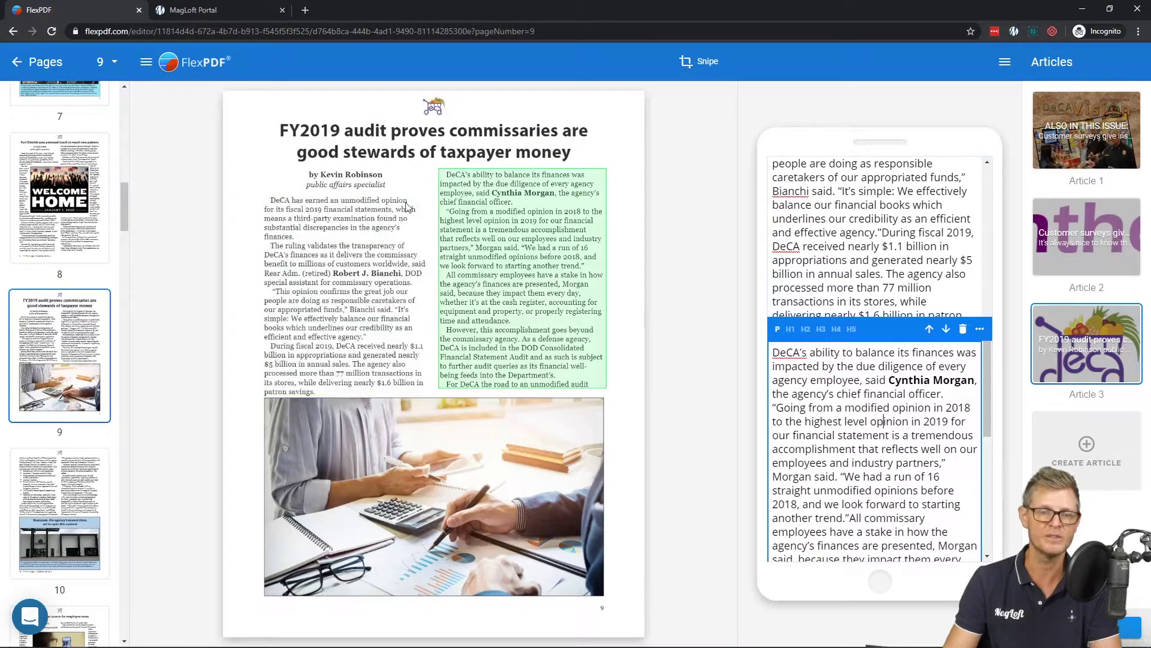
pyautogui.scroll(-7, 856, 392)
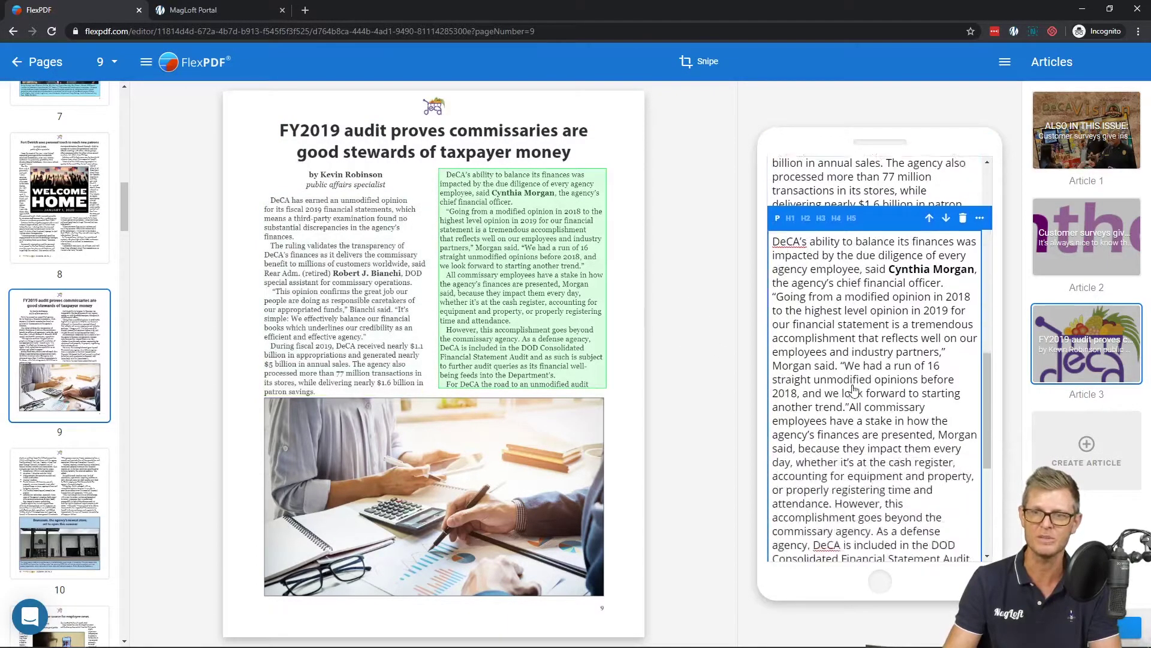
# Delete the stray page number 9, Vol. 29, No. 2 and 8 2020 blocks; split off DeCA's ability paragraph
pyautogui.click(801, 360)
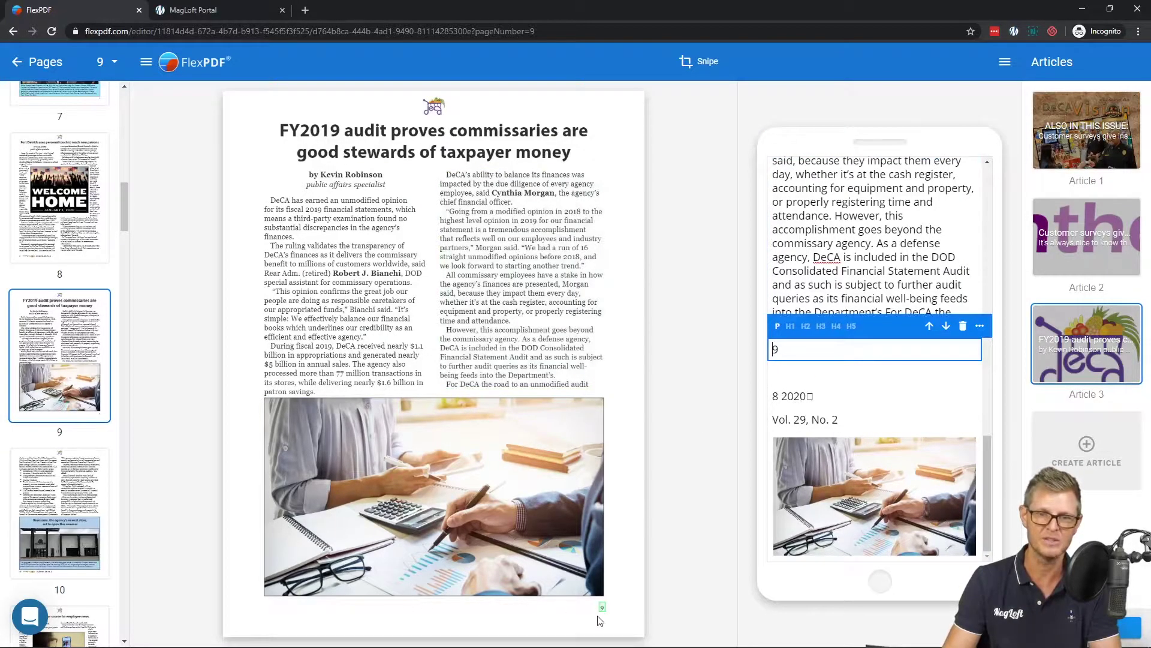
pyautogui.click(963, 326)
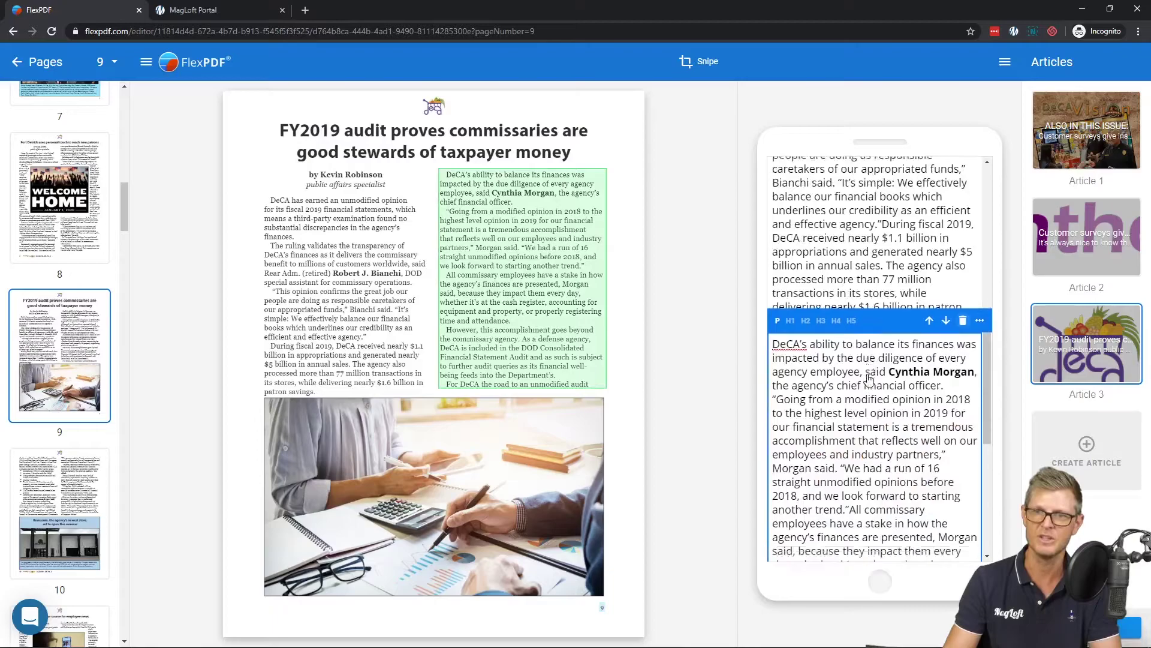
pyautogui.click(842, 420)
pyautogui.click(963, 397)
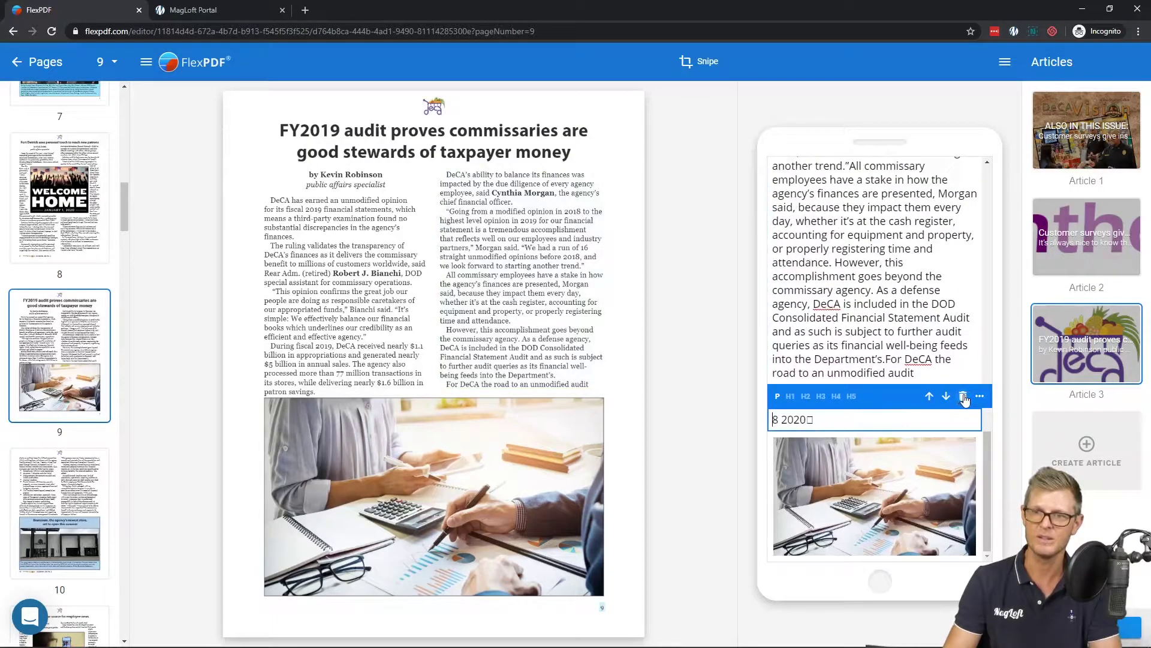
pyautogui.click(963, 396)
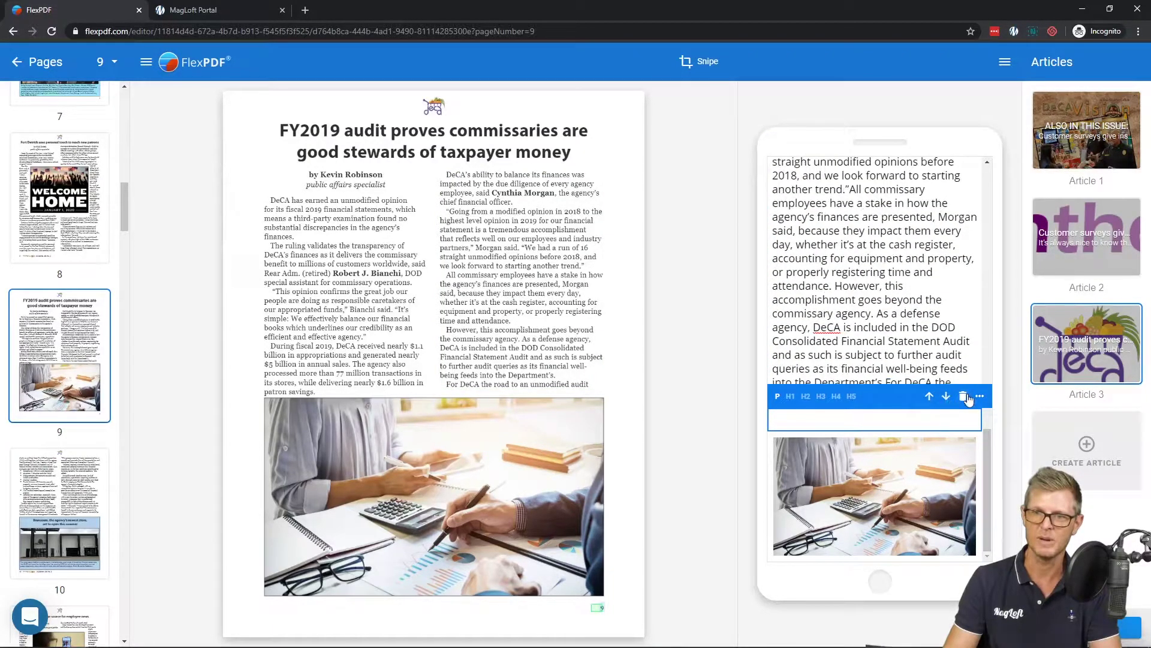
pyautogui.click(963, 396)
pyautogui.scroll(-5, 864, 327)
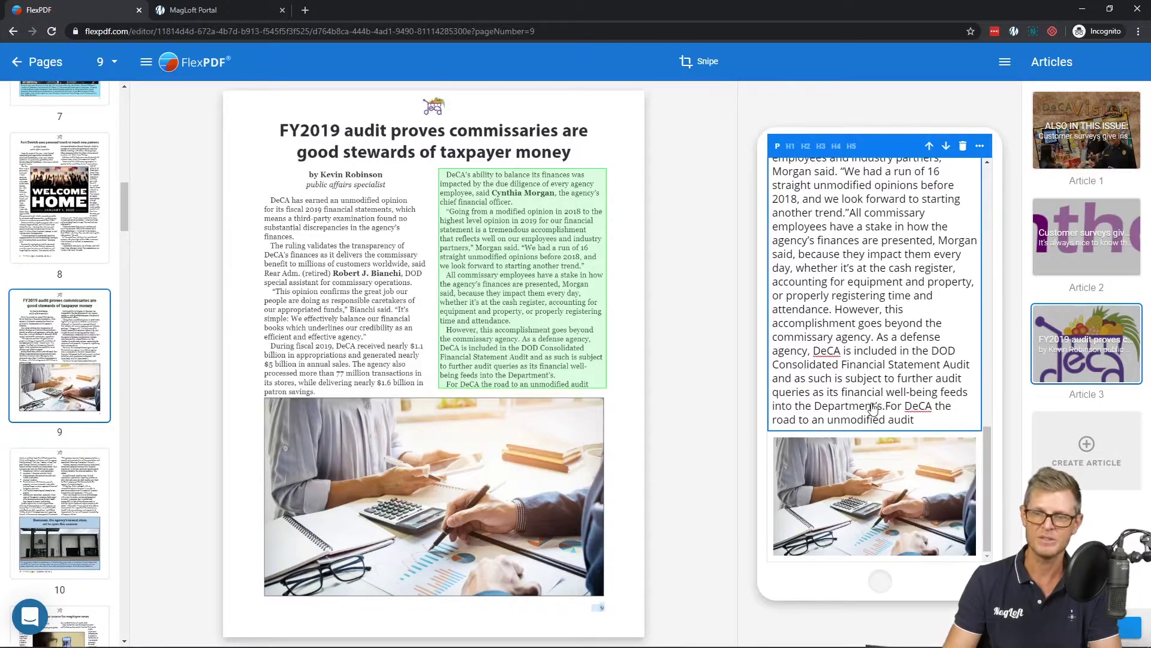
pyautogui.press('Return')
pyautogui.scroll(10, 866, 183)
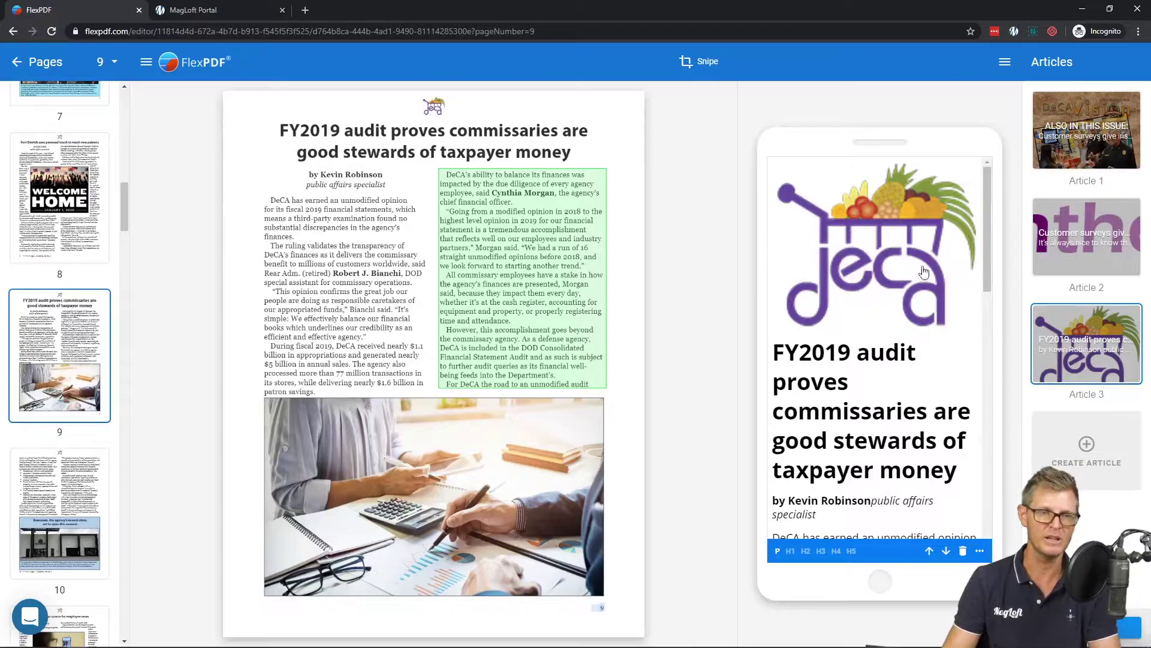
pyautogui.scroll(-10, 914, 426)
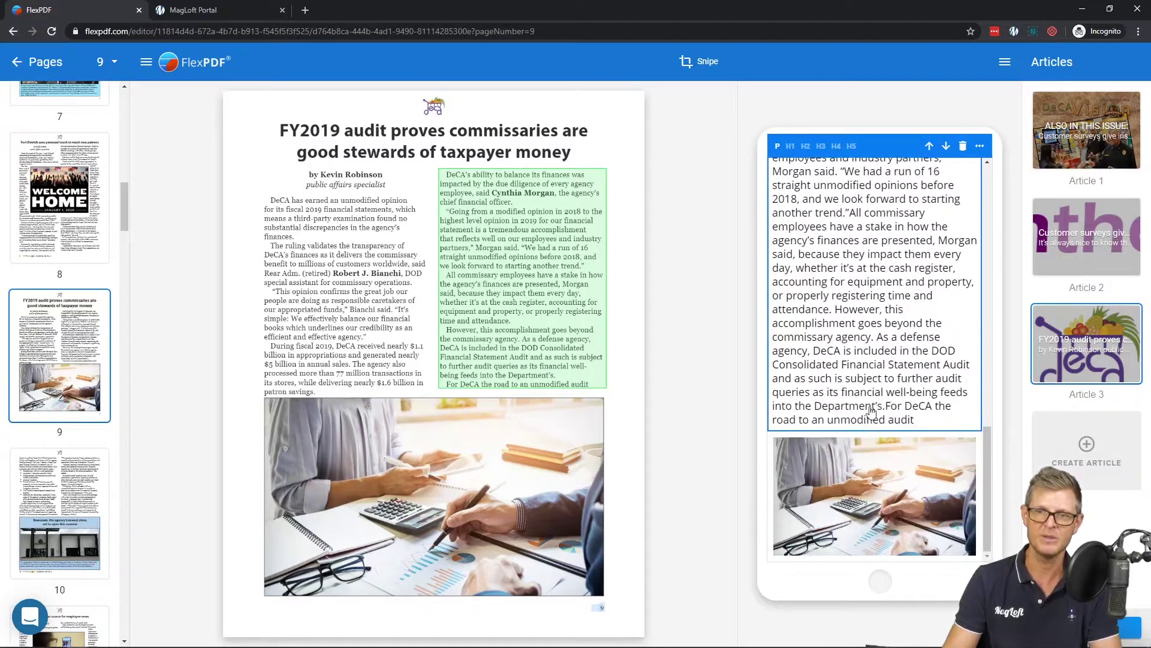
# Add page 10's two text columns, Brunssum store headline, photo and caption to Article 3
pyautogui.click(68, 482)
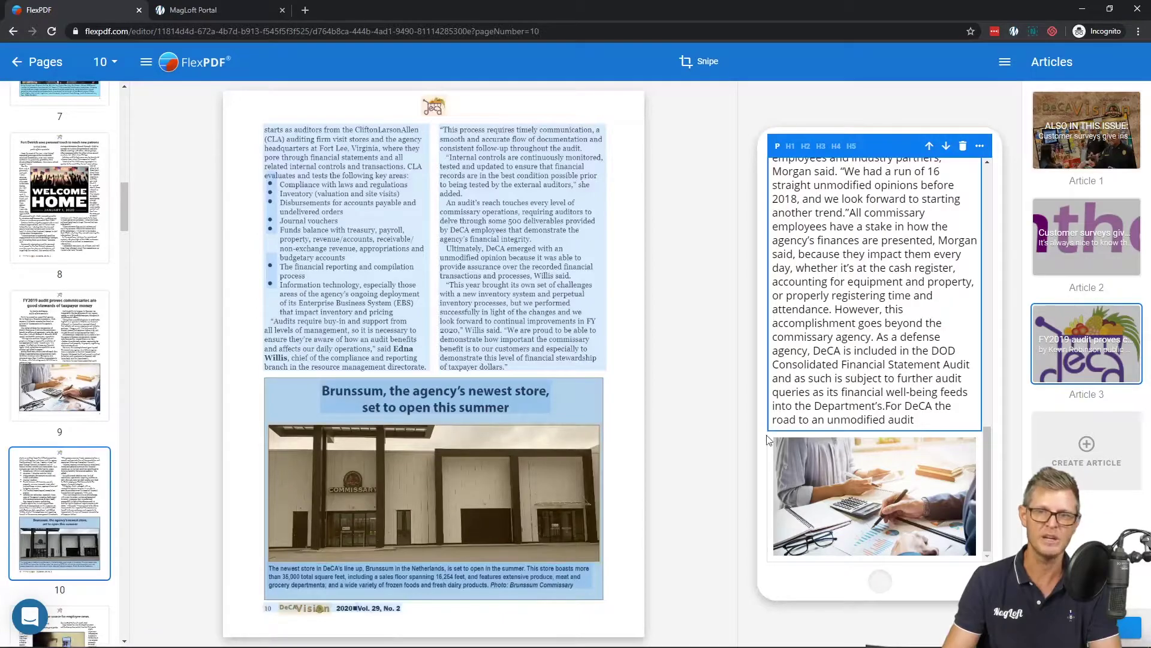
pyautogui.click(865, 487)
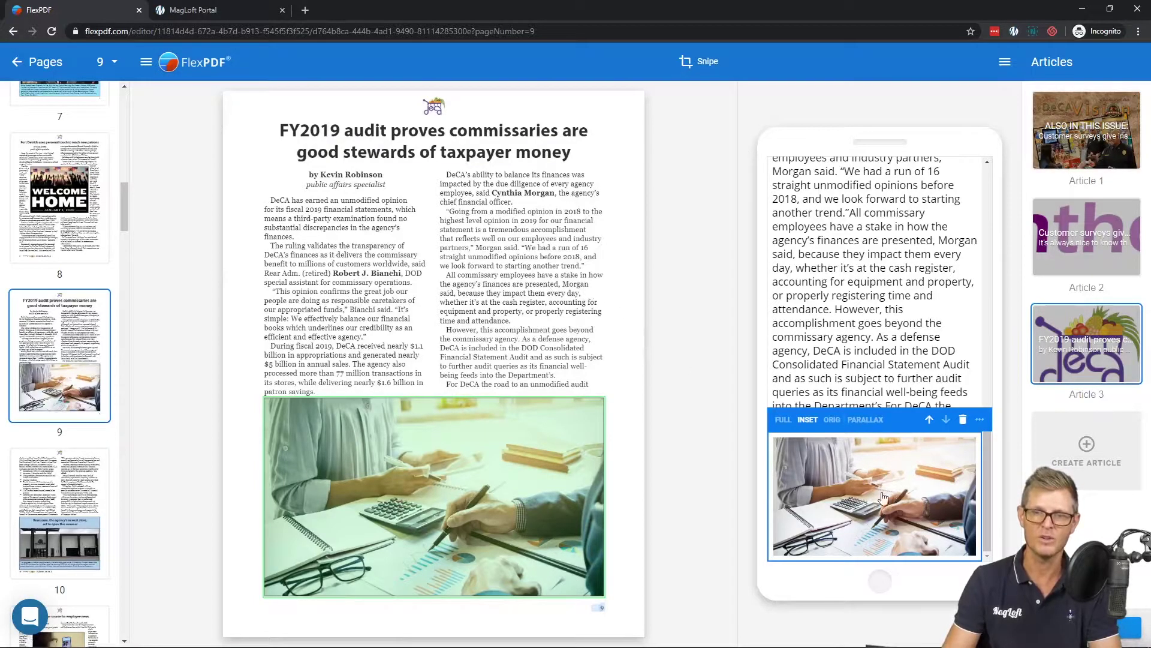
pyautogui.click(72, 489)
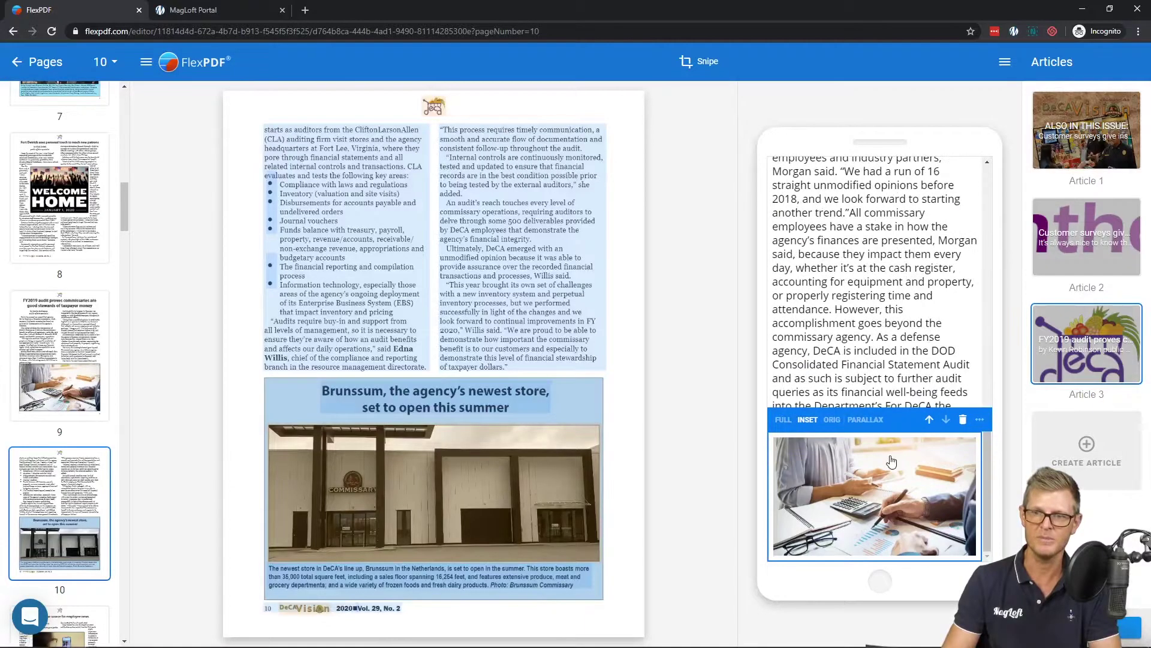
pyautogui.click(369, 261)
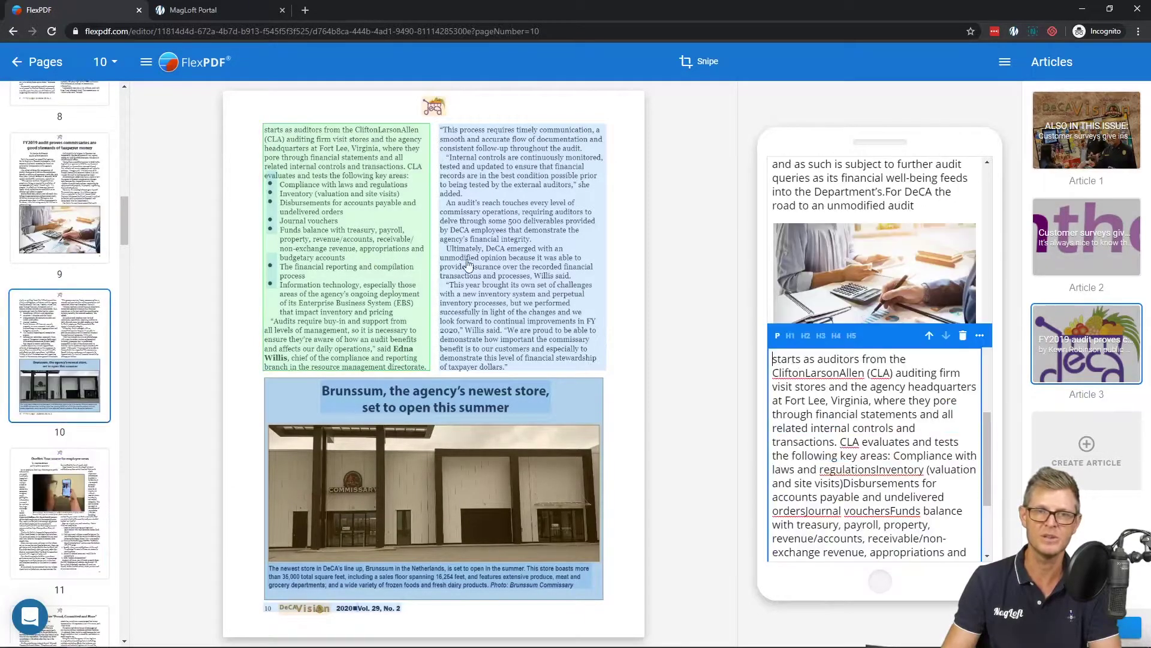
pyautogui.click(500, 261)
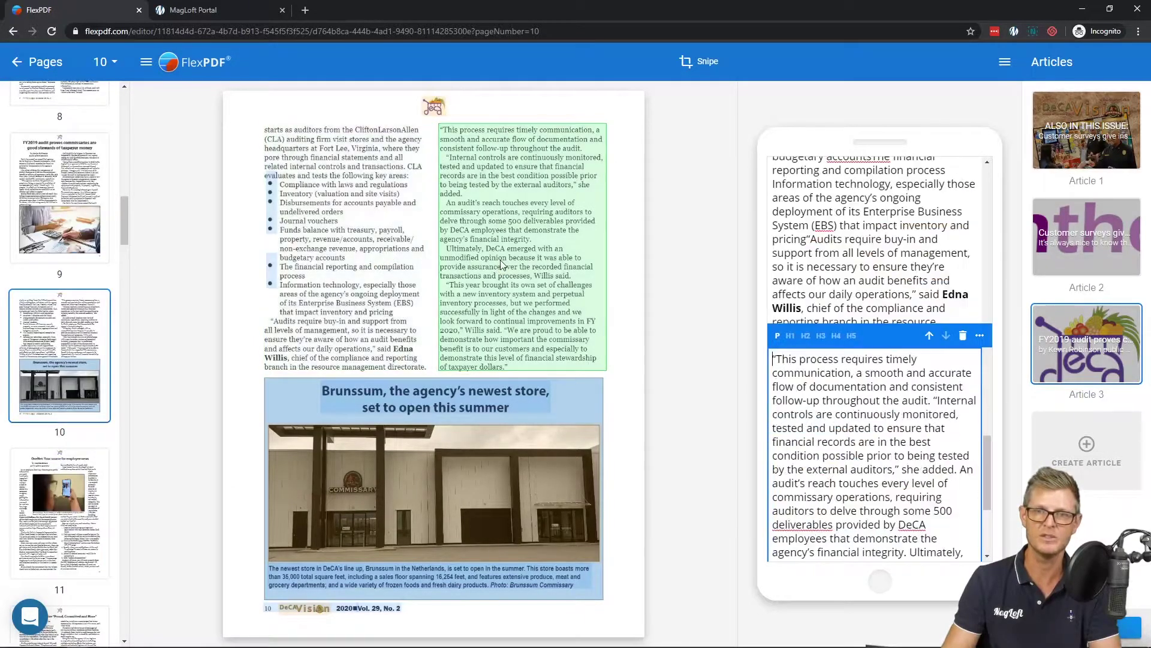
pyautogui.click(432, 408)
pyautogui.click(431, 478)
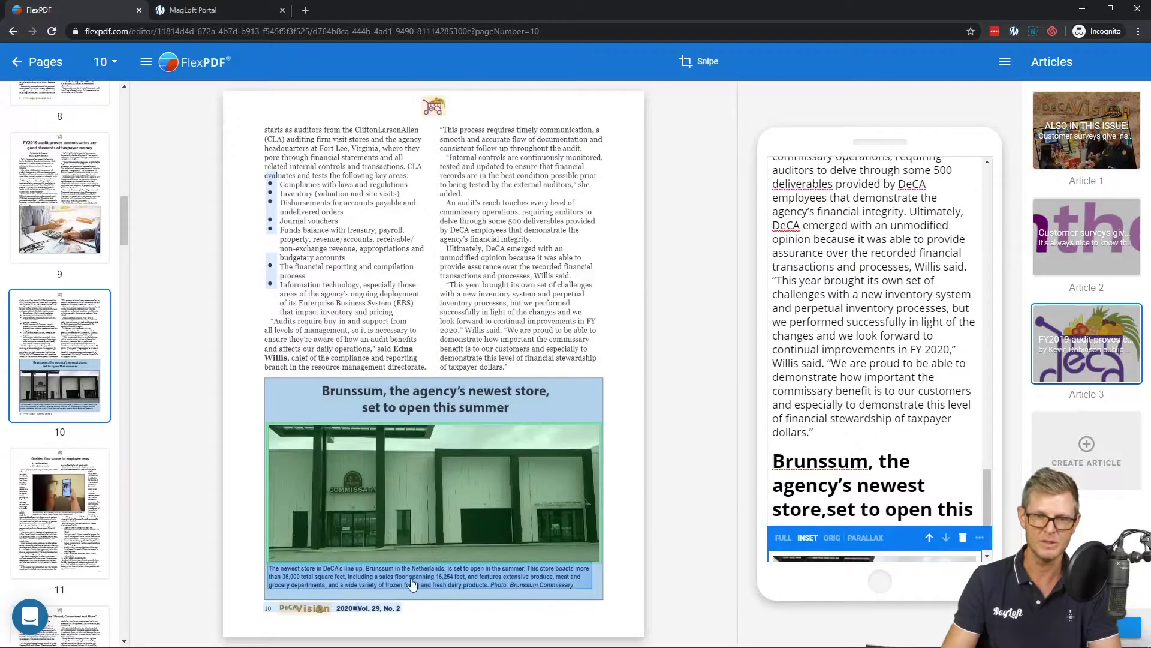
pyautogui.click(333, 584)
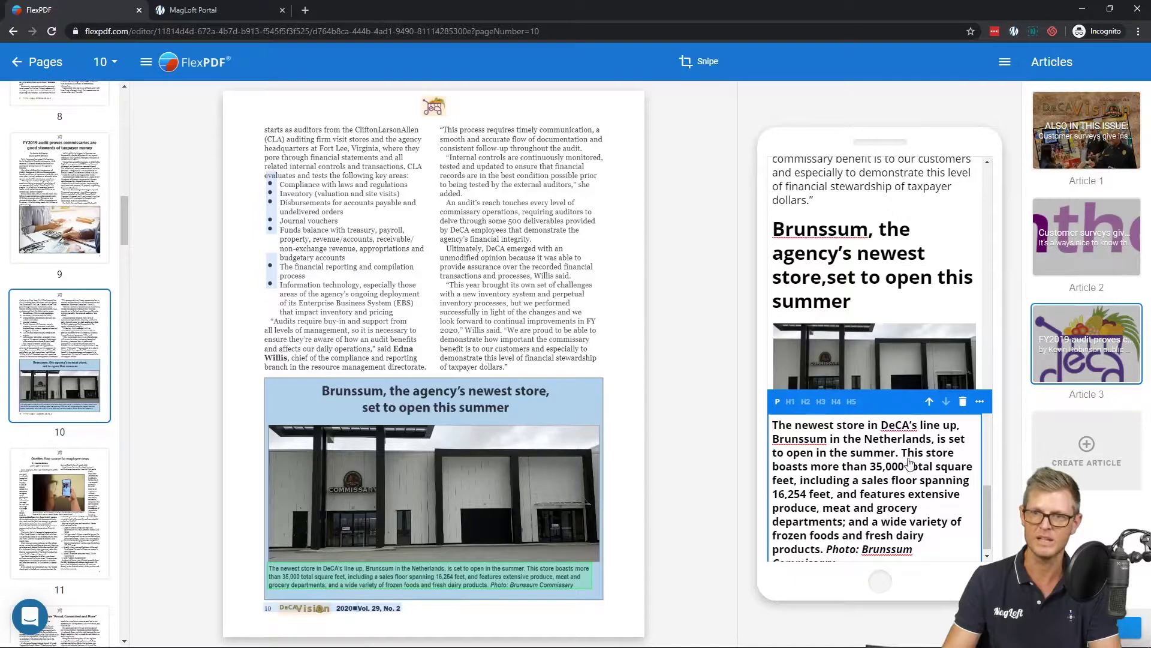
pyautogui.scroll(10, 905, 411)
pyautogui.scroll(5, 905, 411)
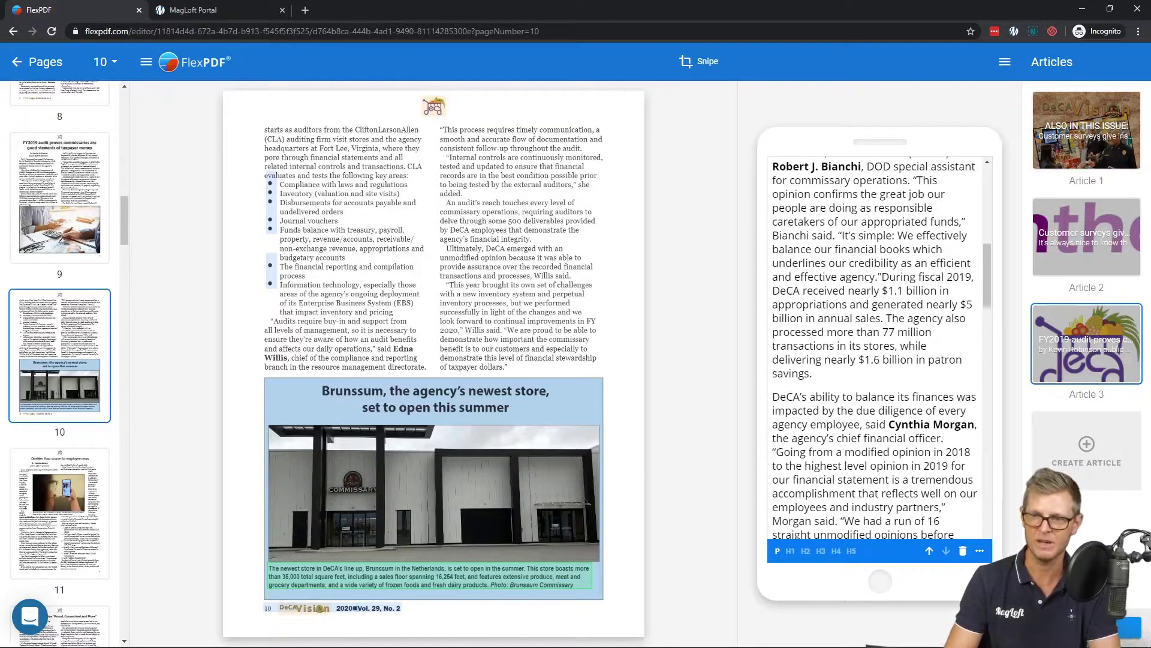
# Check the MagLoft Portal dashboard, then bring up FlexPDF's Publications list for publishing
pyautogui.click(225, 11)
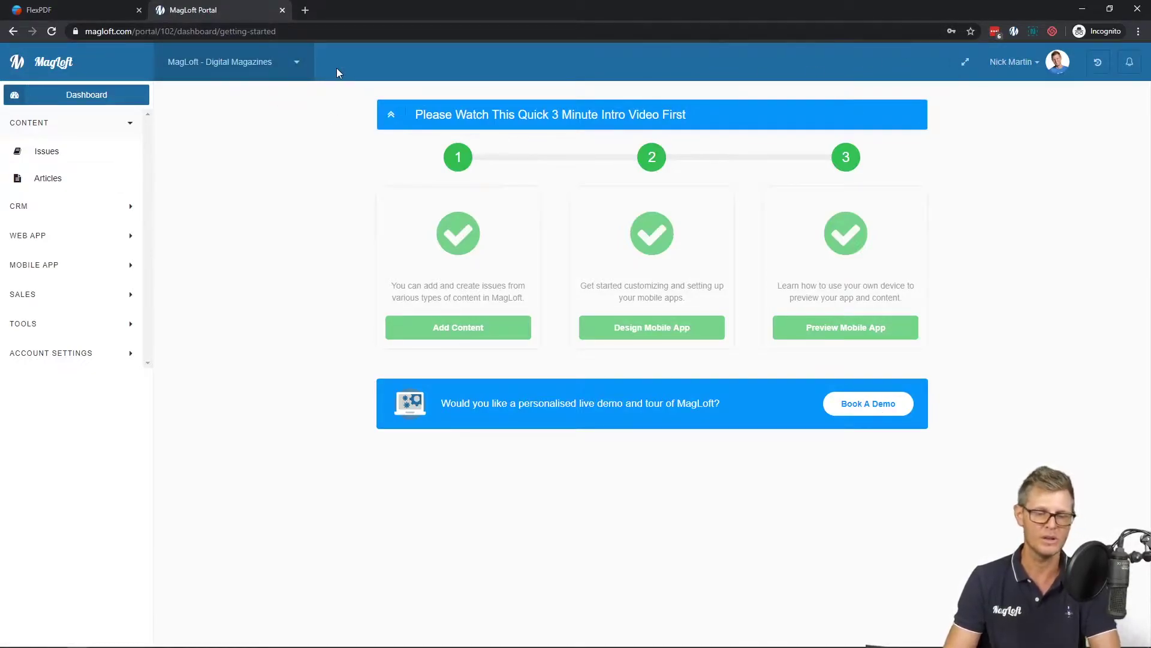
pyautogui.click(90, 11)
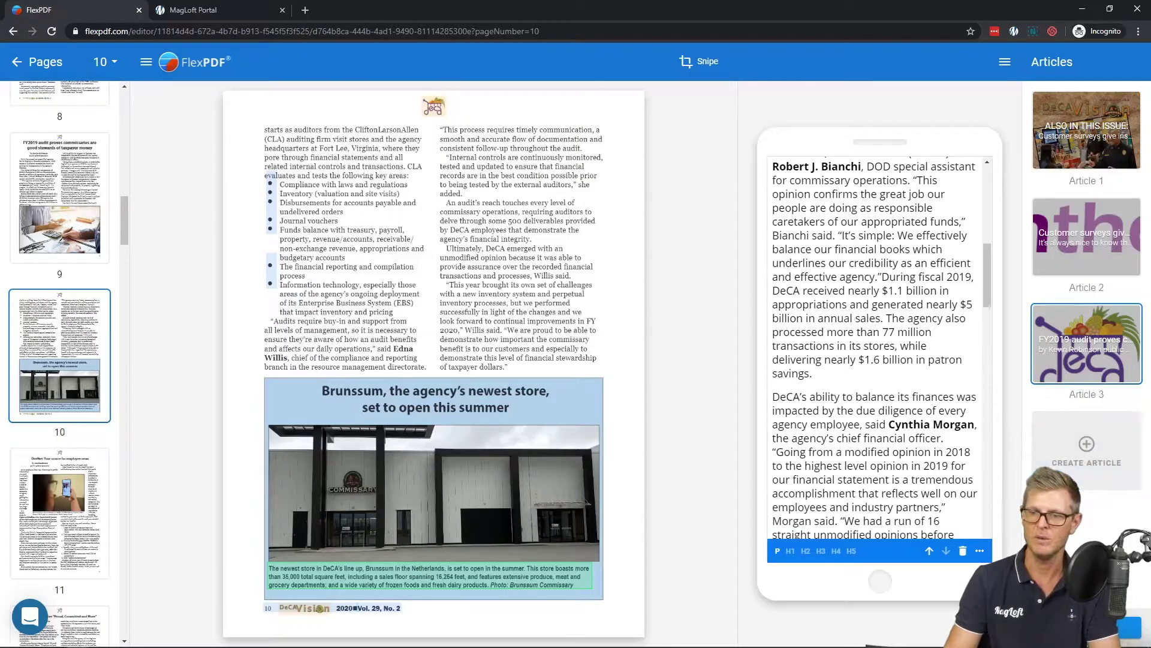
pyautogui.click(1086, 449)
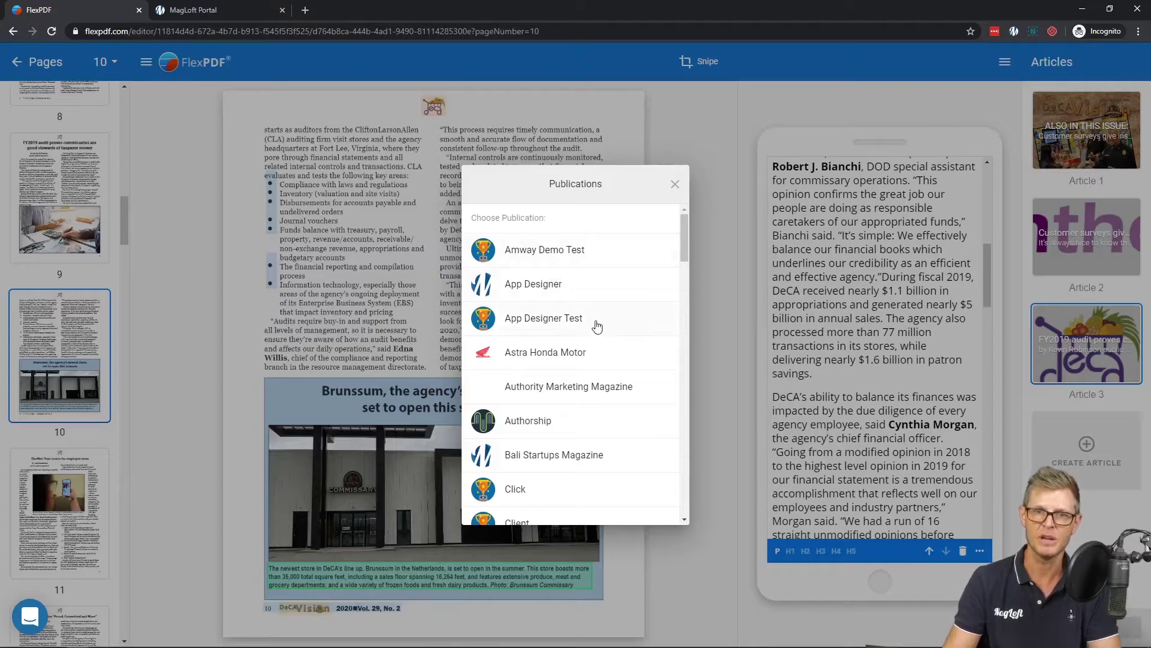
# Pick the Demo publication, title the new issue 'FlexPDF Demo' and create it
pyautogui.moveTo(681, 255); pyautogui.dragTo(689, 301)
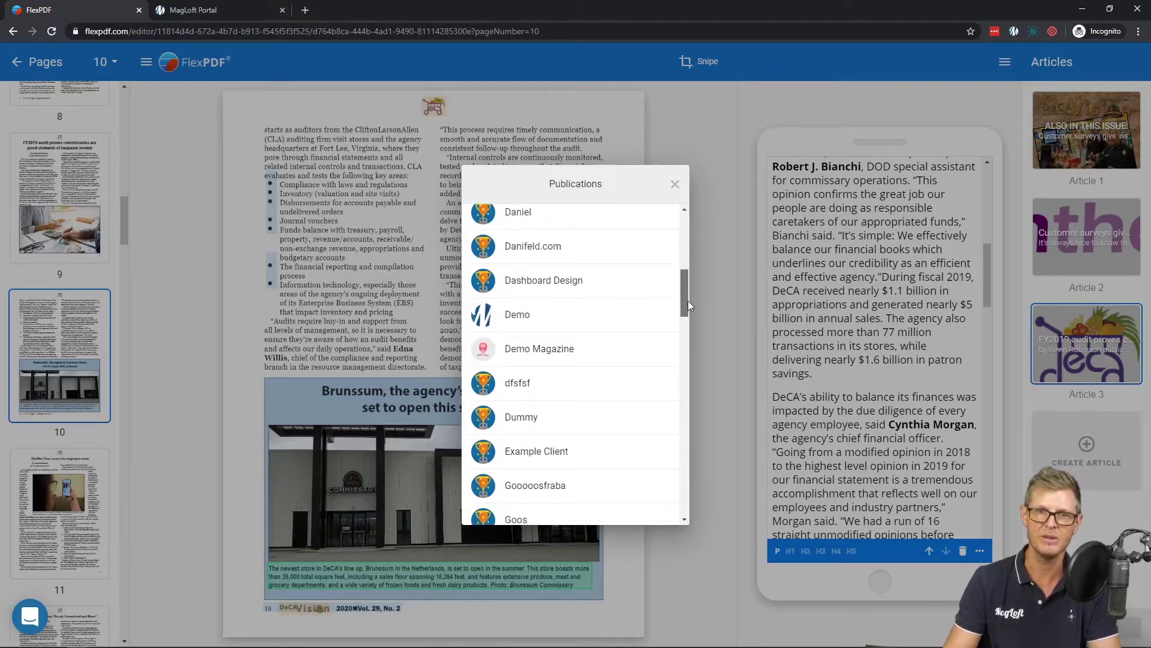
pyautogui.click(504, 376)
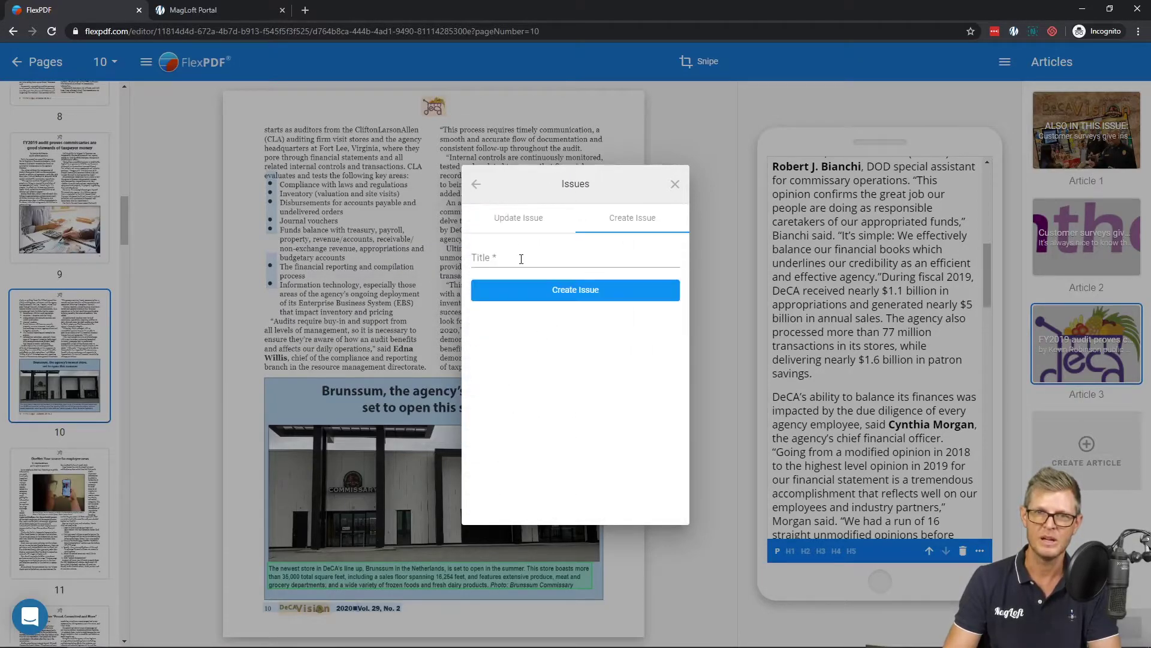
pyautogui.click(521, 259)
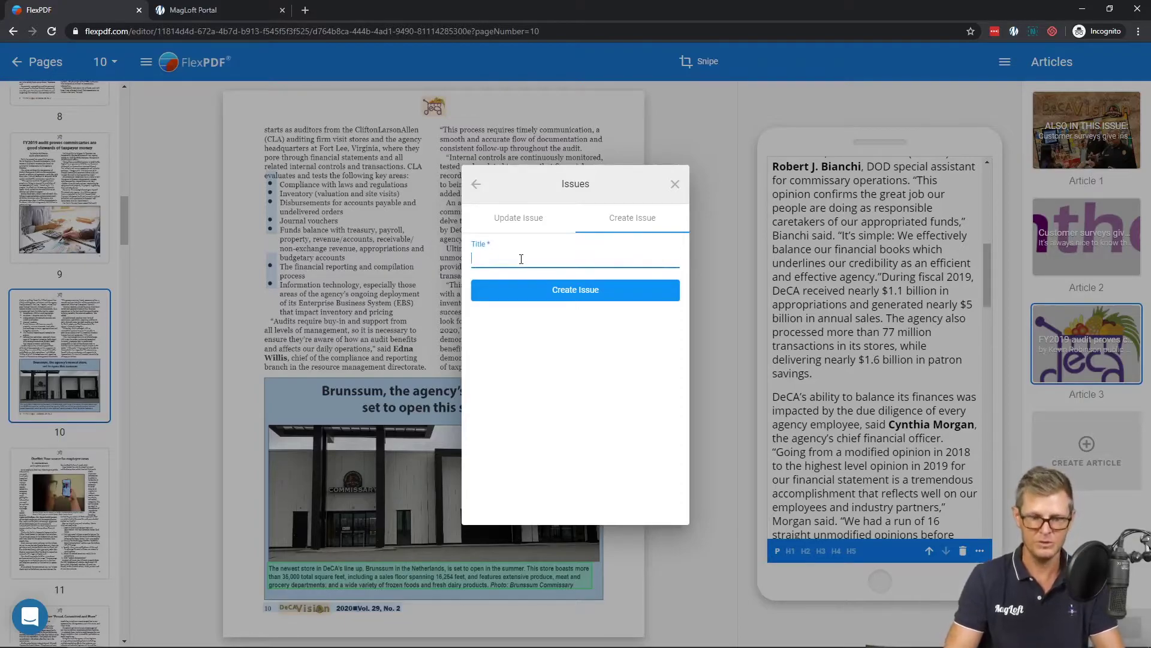
pyautogui.write('FlexPDF Demo')
pyautogui.click(586, 294)
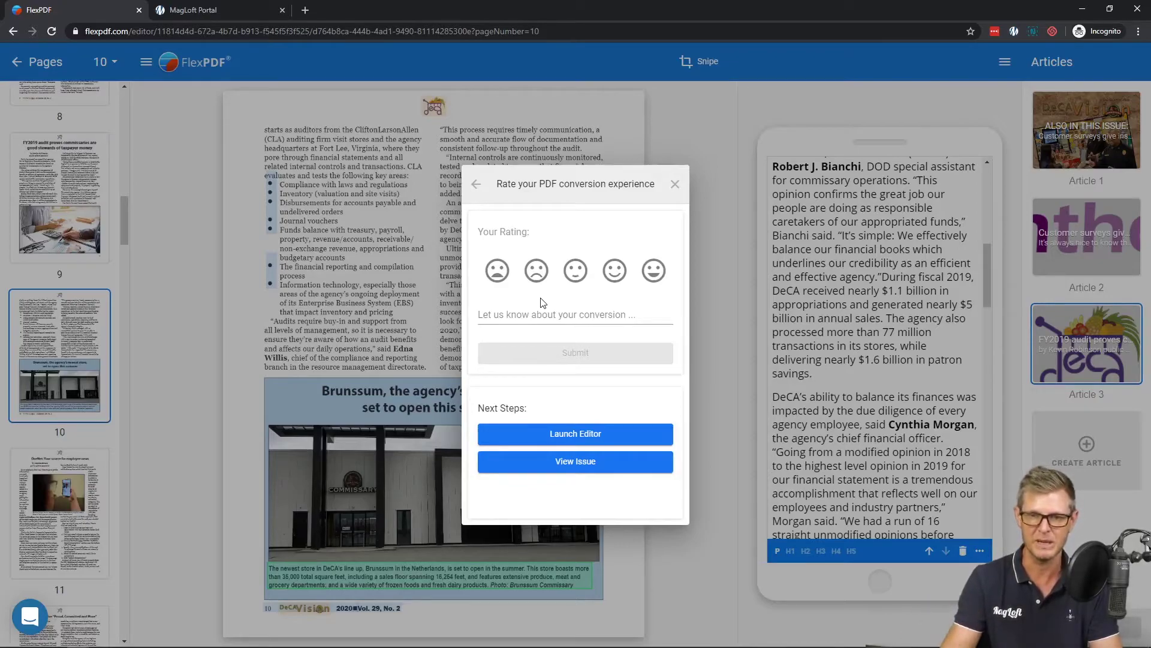
# Rate the conversion Quite good, submit the feedback, and launch the issue in the MagLoft editor
pyautogui.click(615, 277)
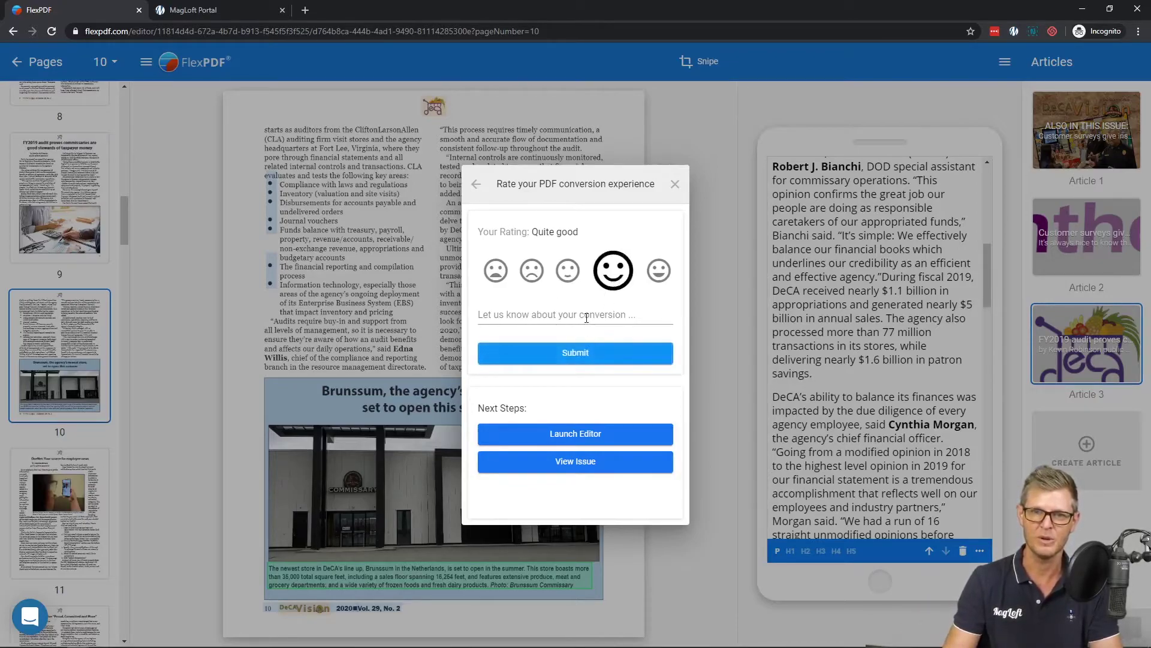
pyautogui.click(586, 317)
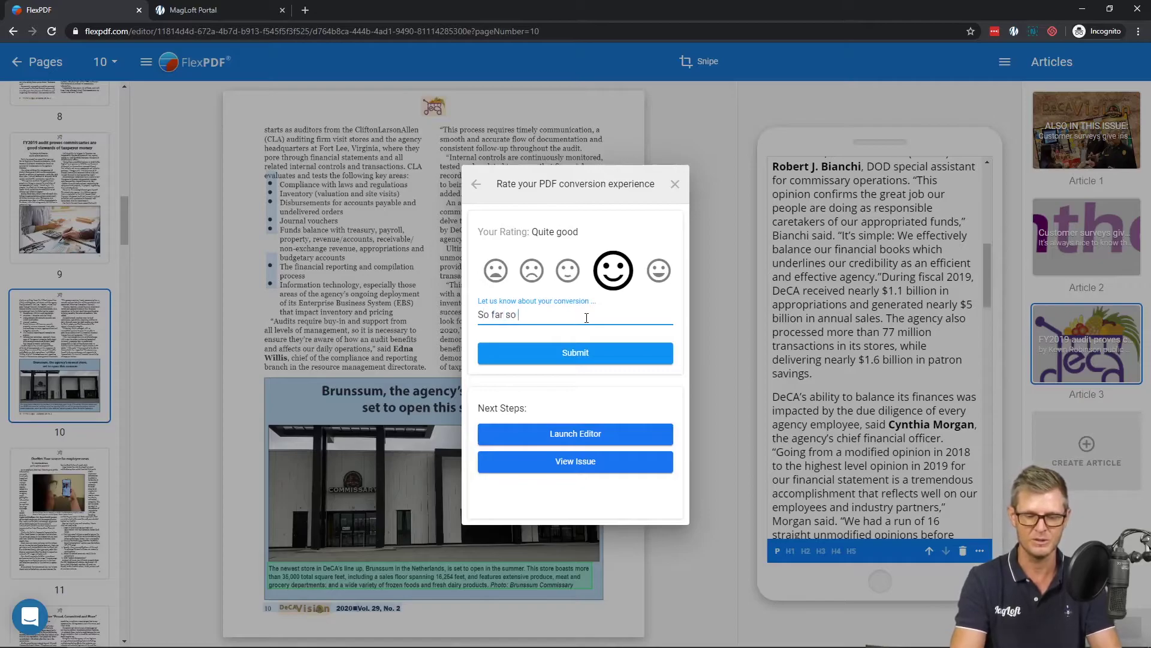
pyautogui.click(574, 355)
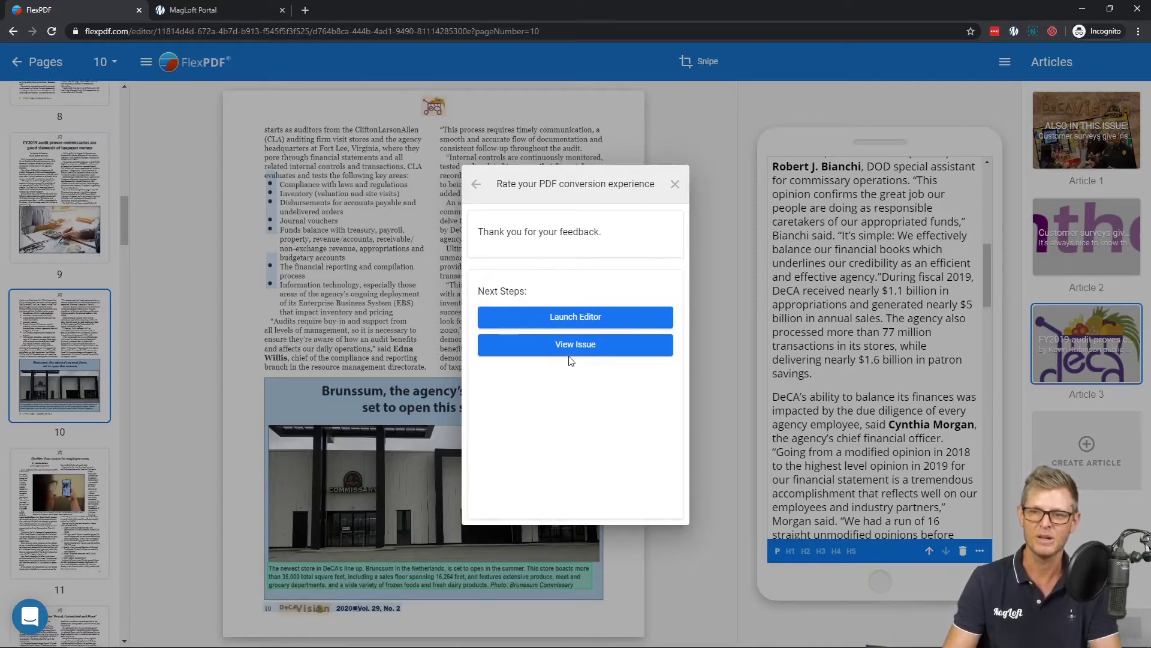
pyautogui.click(597, 318)
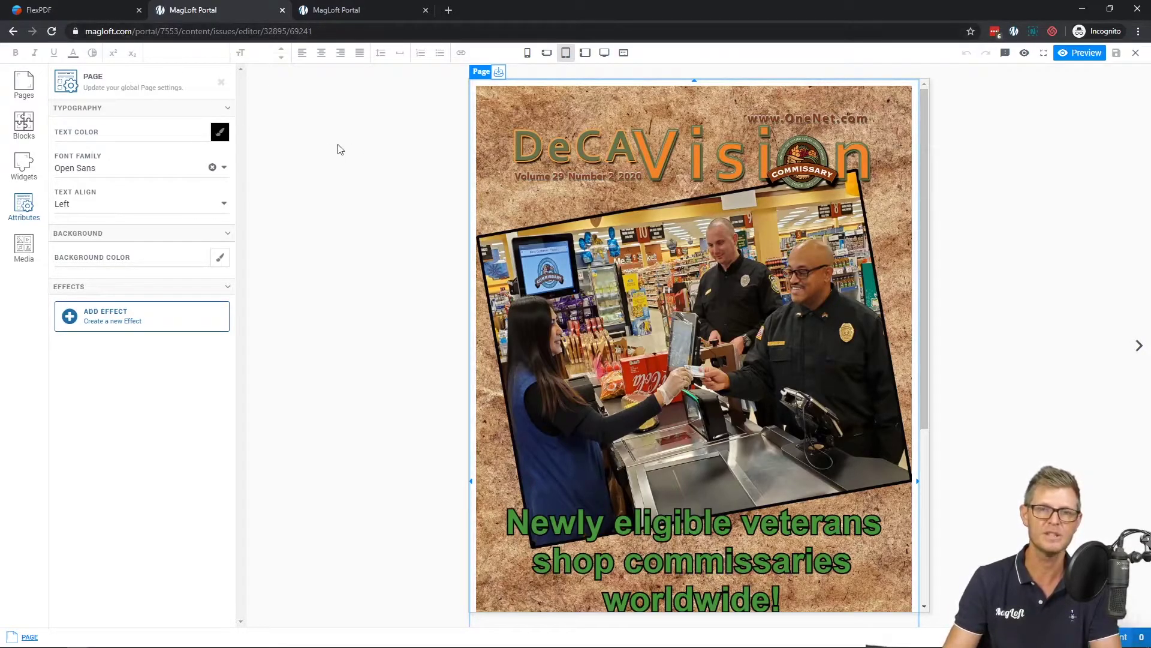
# On the next page, drag the Customer surveys article's lower text block beside the upper one
pyautogui.scroll(-5, 710, 309)
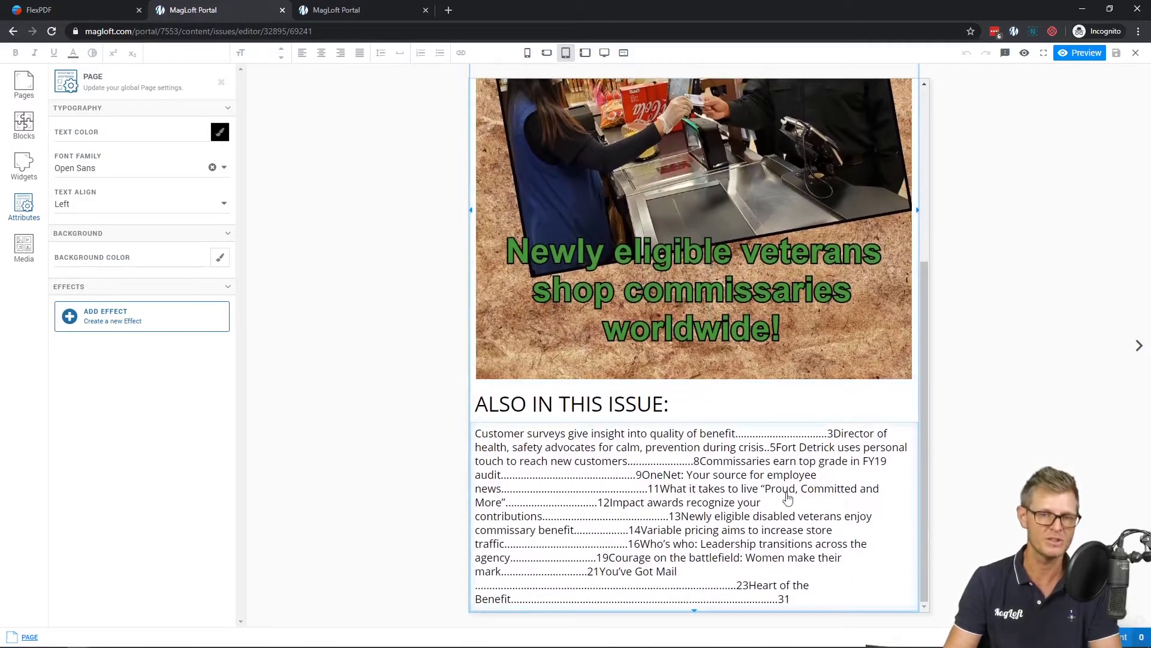
pyautogui.scroll(5, 840, 384)
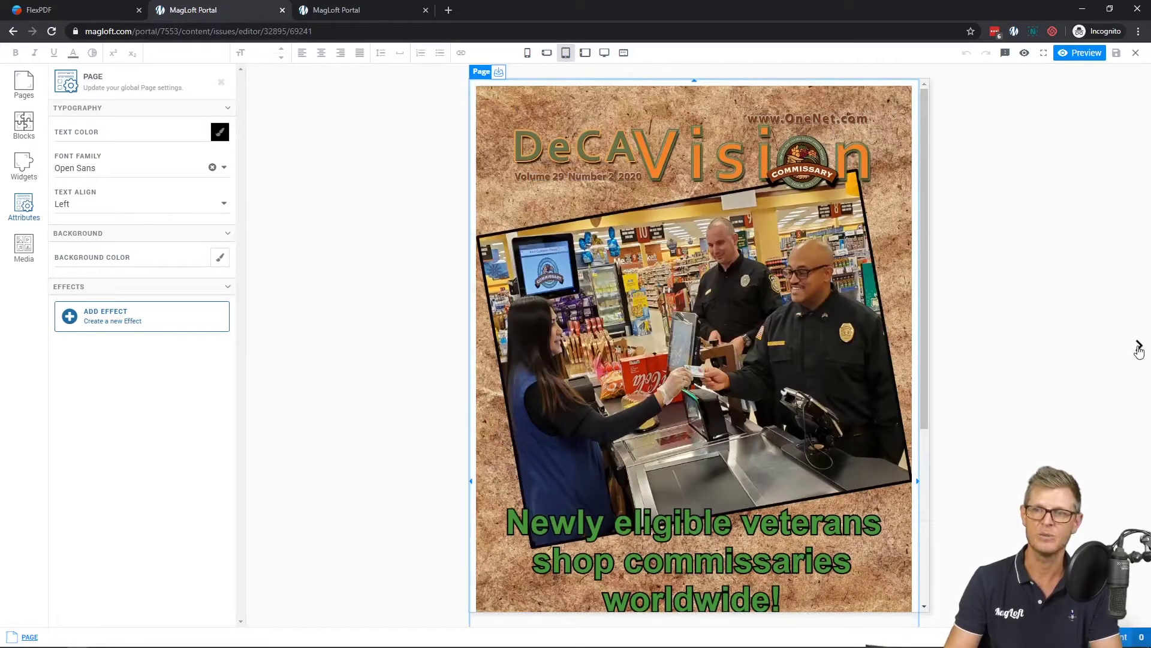
pyautogui.click(1139, 346)
pyautogui.scroll(-10, 760, 419)
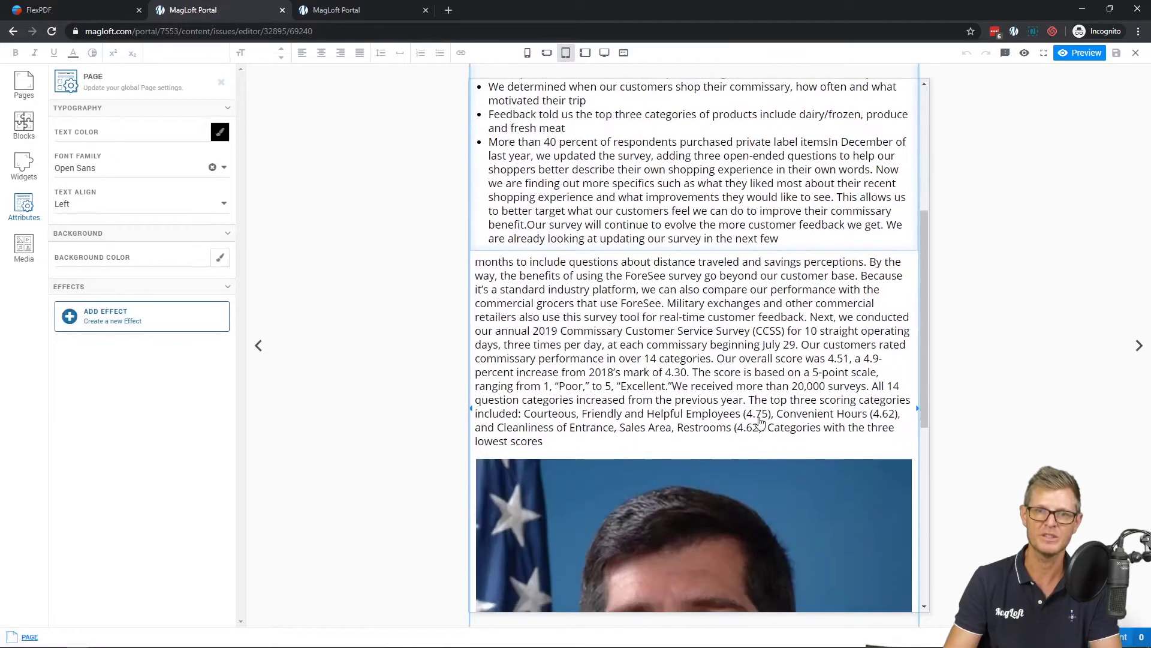
pyautogui.scroll(10, 760, 424)
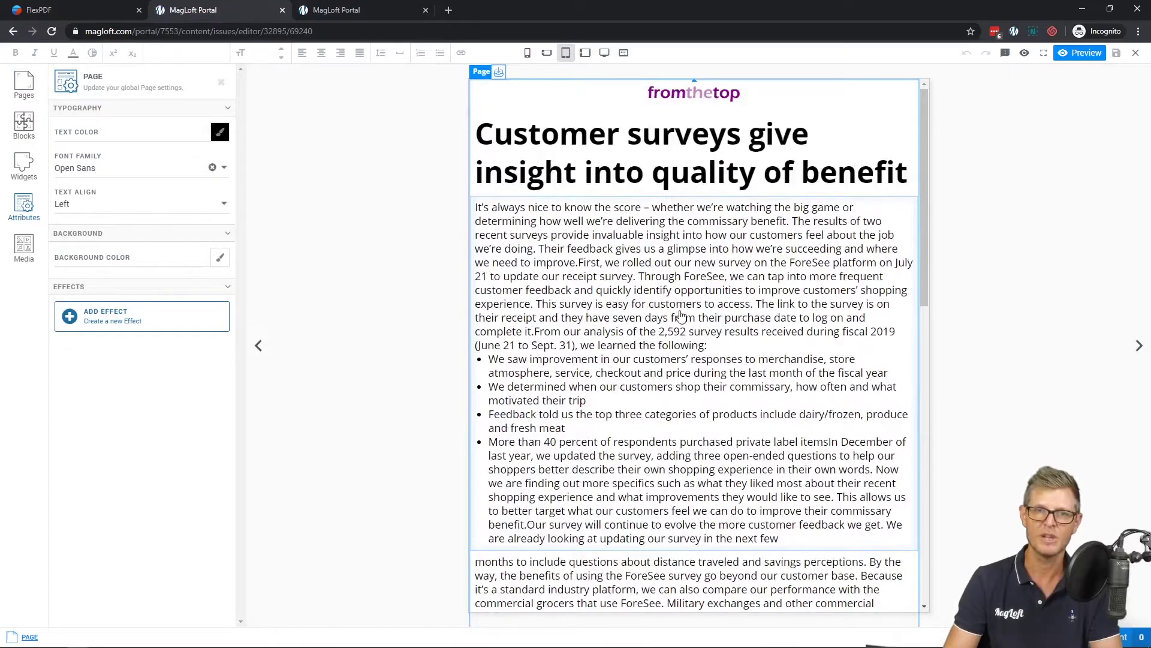
pyautogui.scroll(-3, 671, 318)
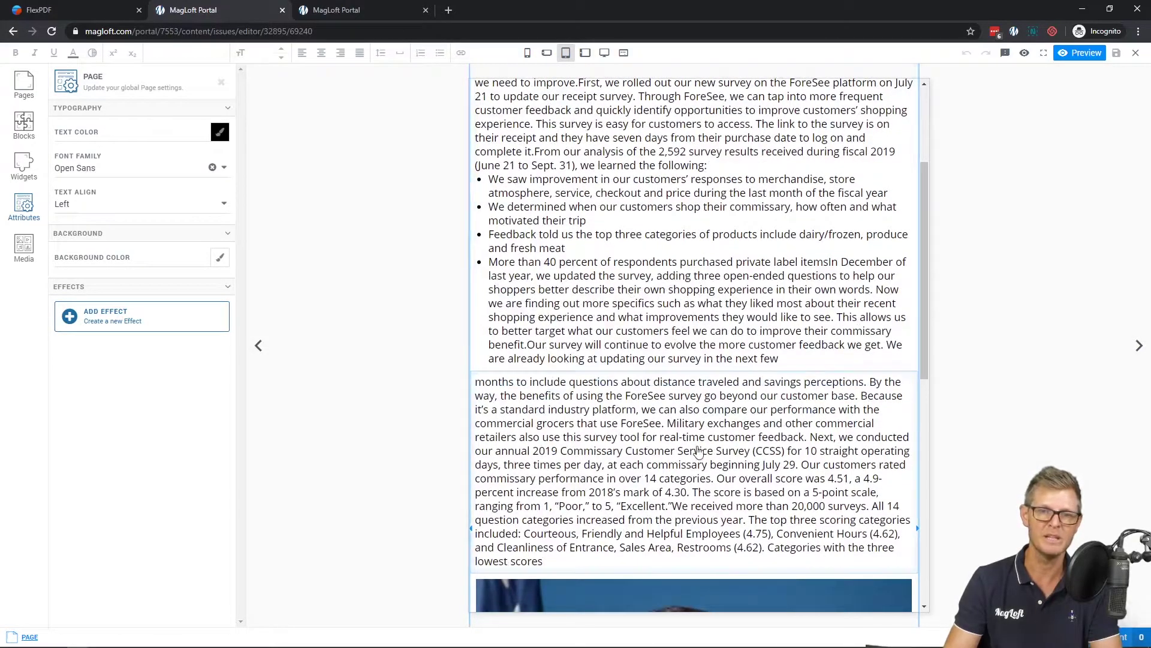
pyautogui.click(698, 451)
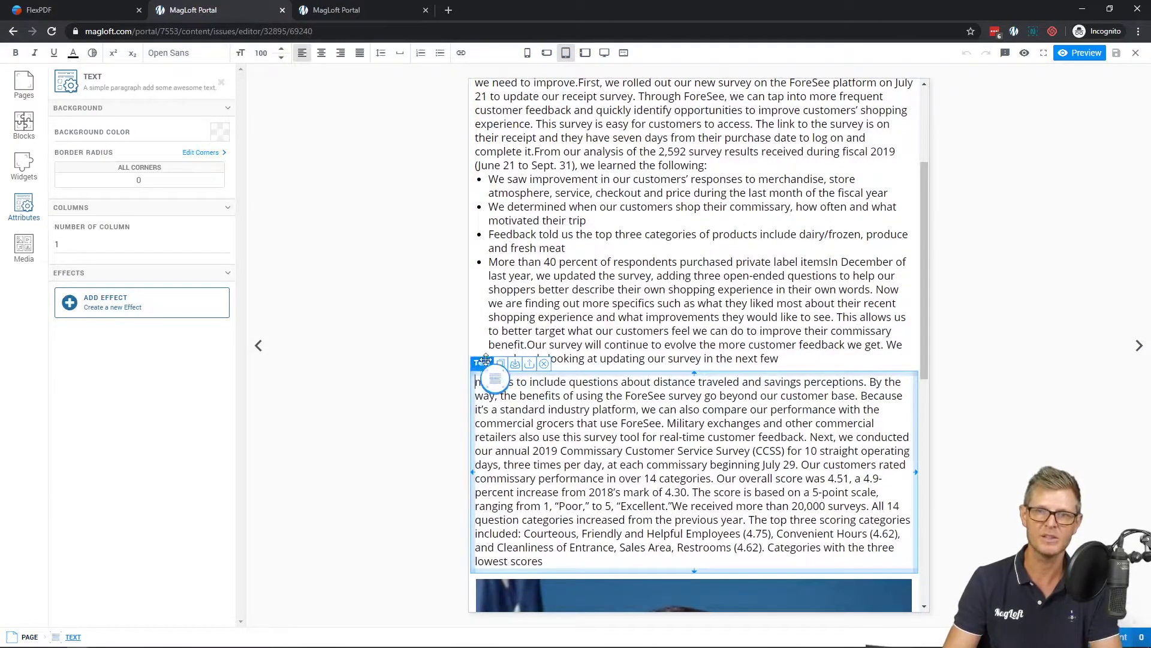
pyautogui.moveTo(492, 367); pyautogui.dragTo(890, 197)
# Preview the two-column article at phone and tablet portrait sizes
pyautogui.scroll(5, 726, 318)
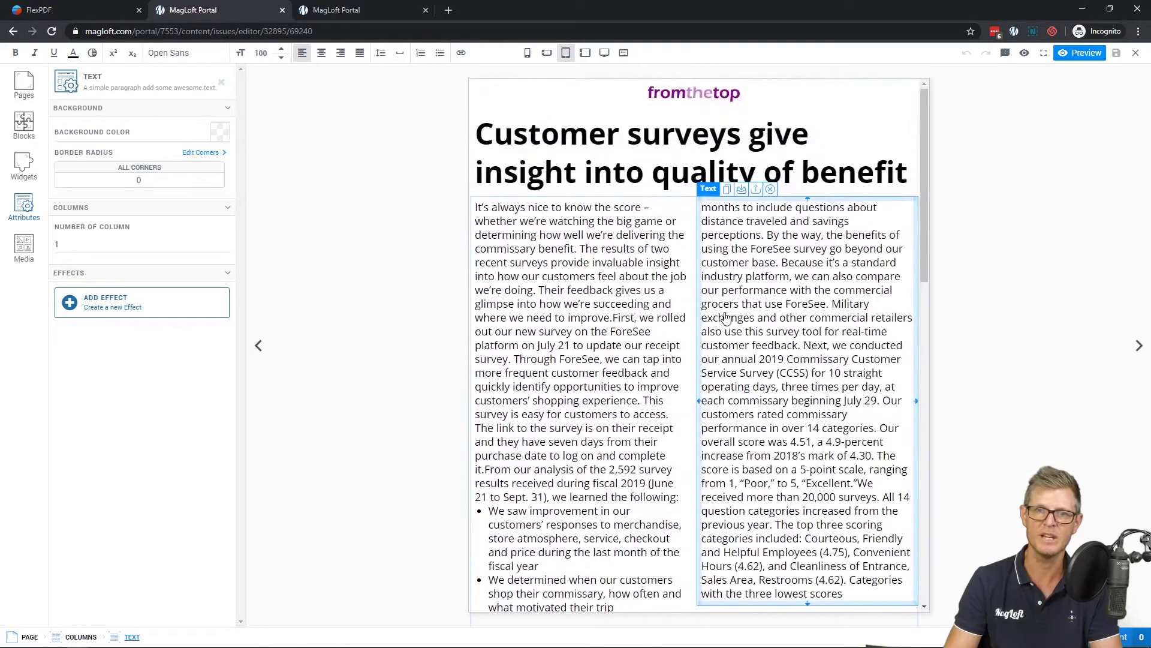
pyautogui.scroll(-3, 762, 311)
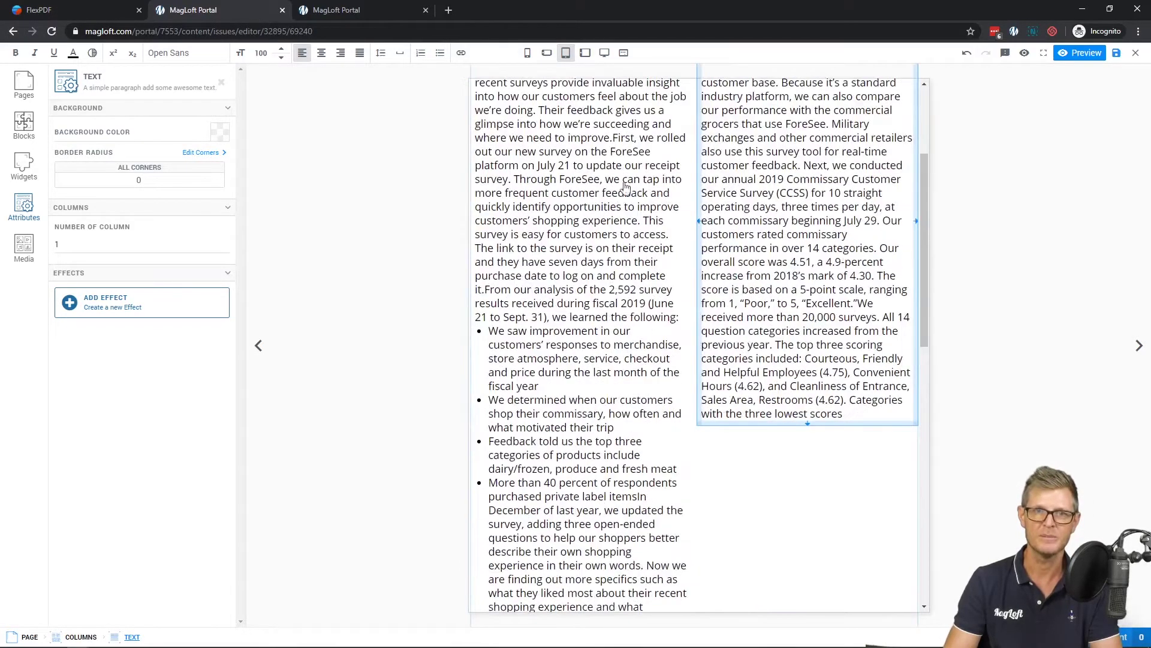
pyautogui.scroll(3, 694, 240)
pyautogui.click(527, 53)
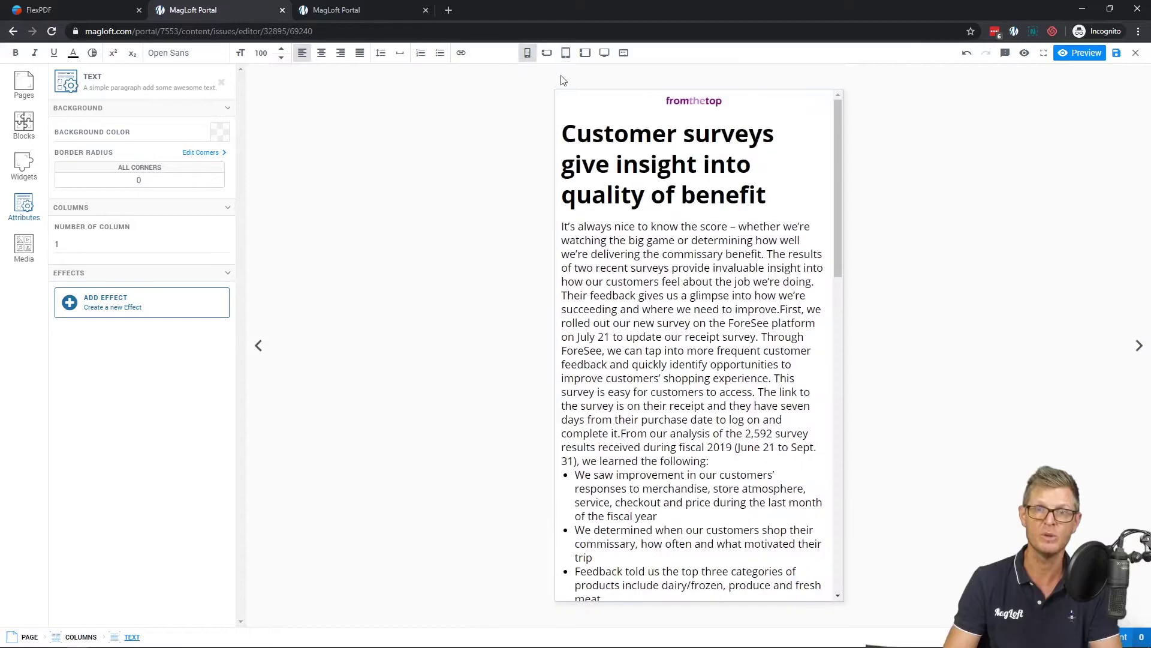
pyautogui.scroll(-5, 654, 376)
pyautogui.scroll(5, 654, 376)
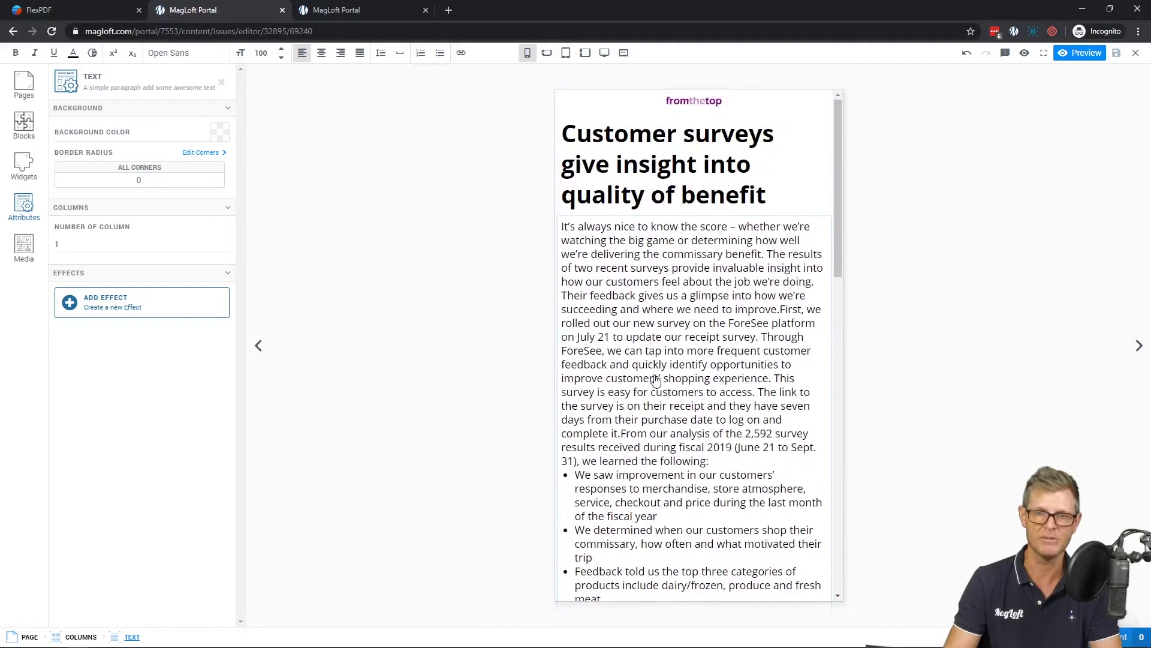
pyautogui.click(565, 53)
pyautogui.scroll(-10, 708, 454)
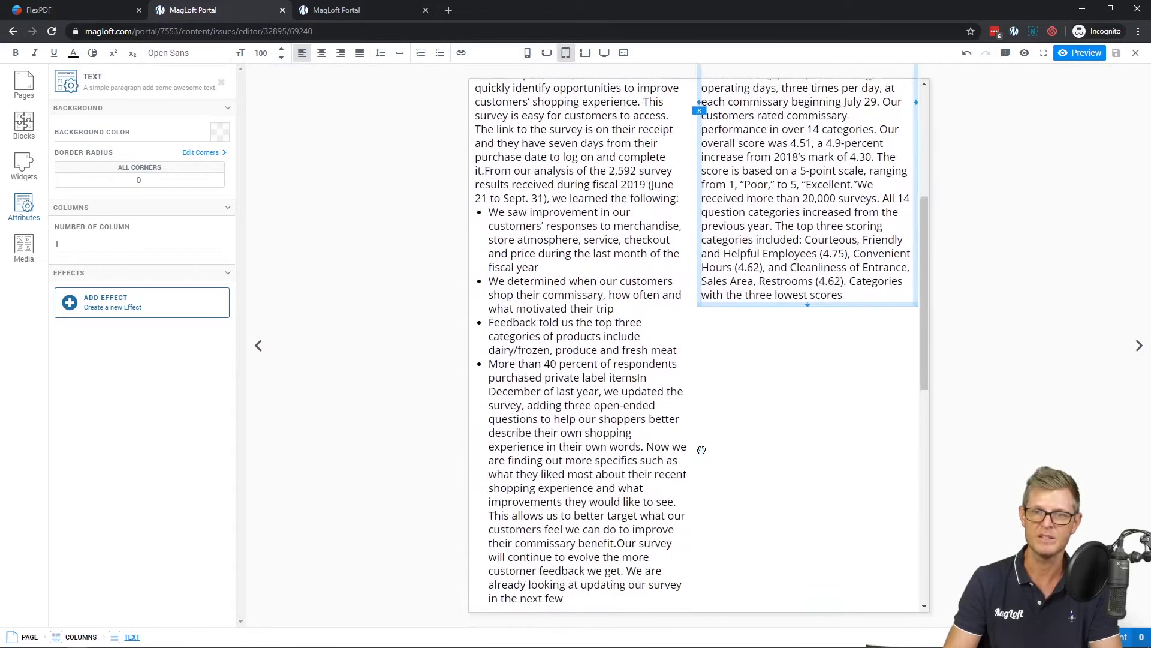
pyautogui.scroll(-5, 702, 449)
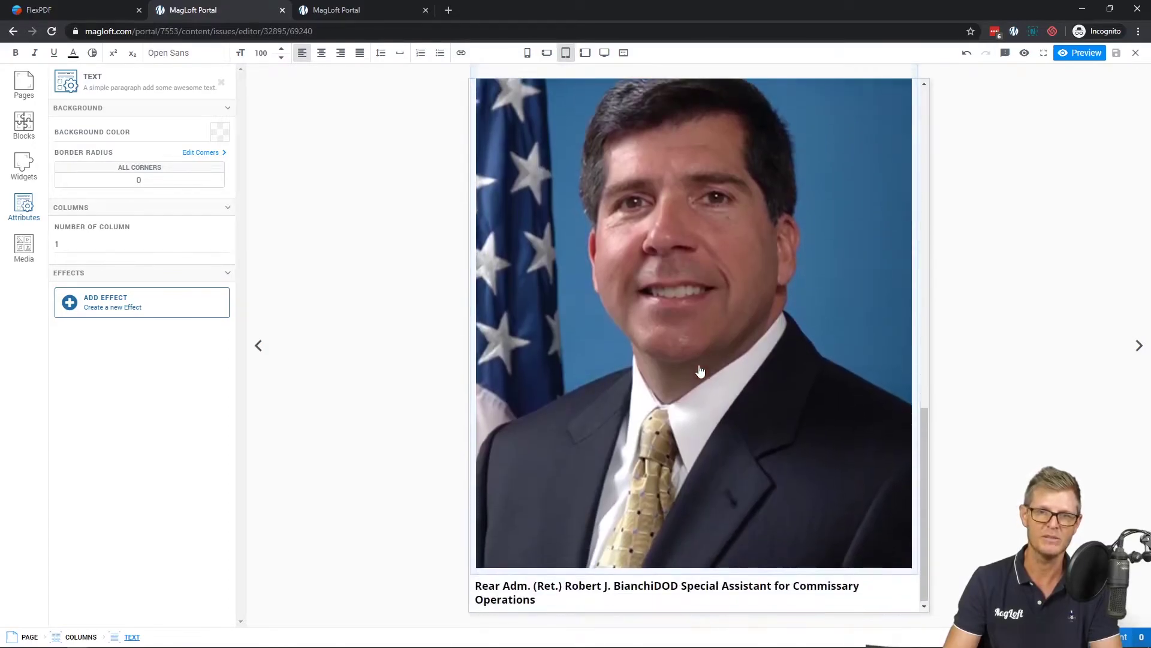
pyautogui.scroll(10, 706, 408)
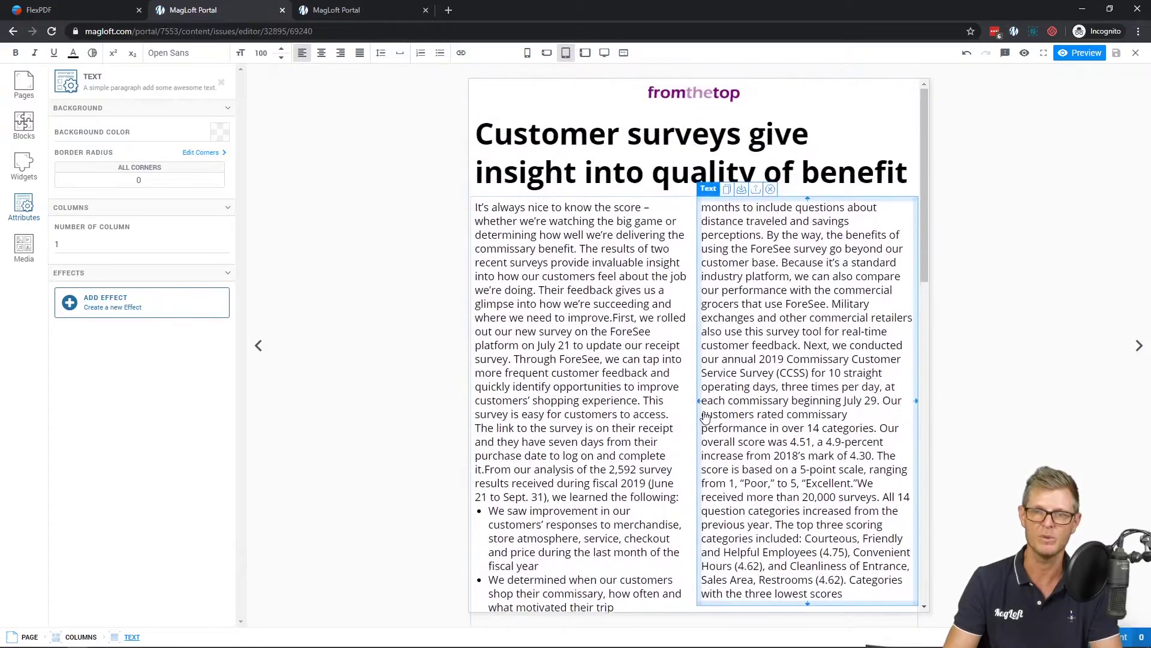
pyautogui.scroll(-8, 705, 418)
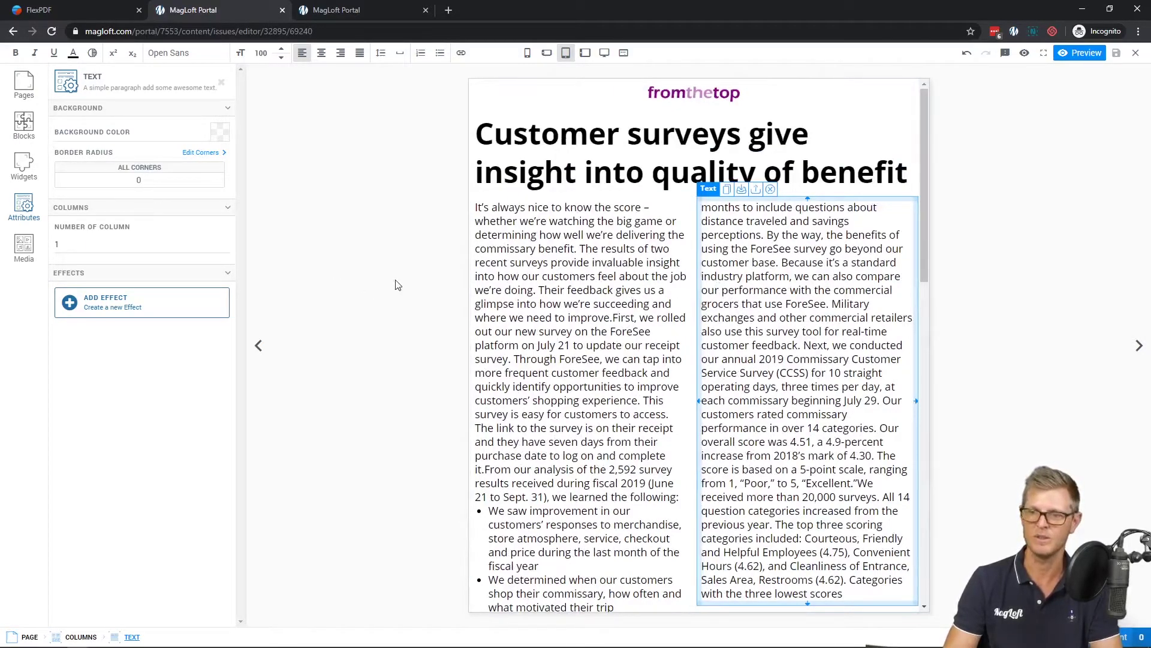
# Dismiss FlexPDF's rating dialog, then close the MagLoft editor to reach the issue details
pyautogui.click(84, 13)
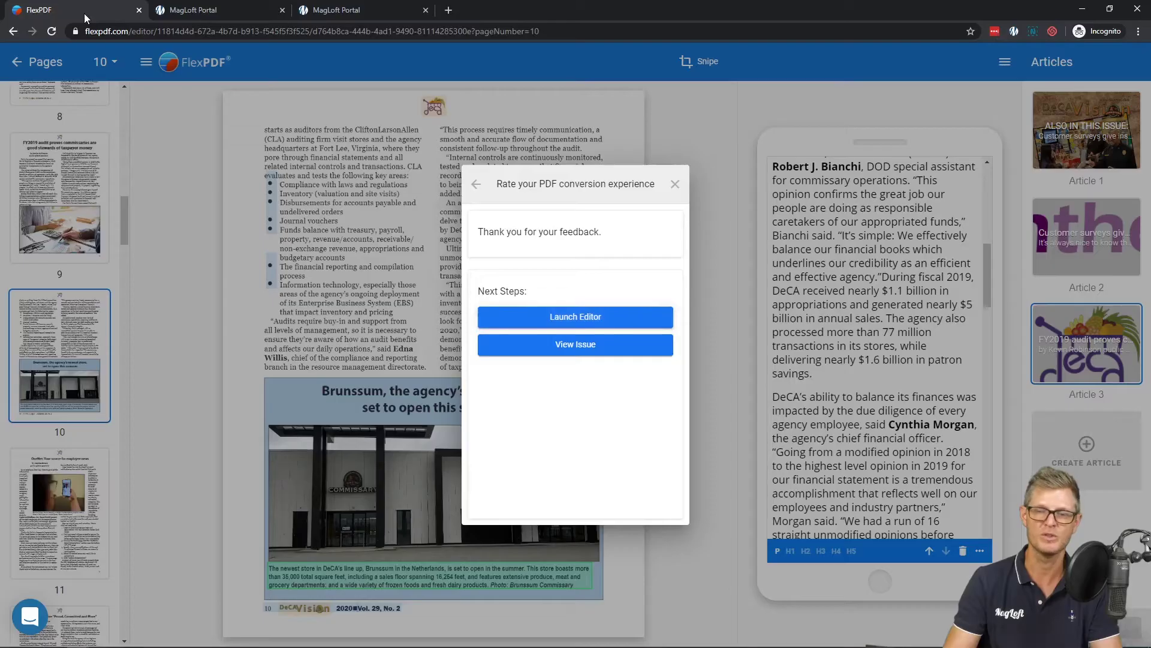
pyautogui.click(675, 183)
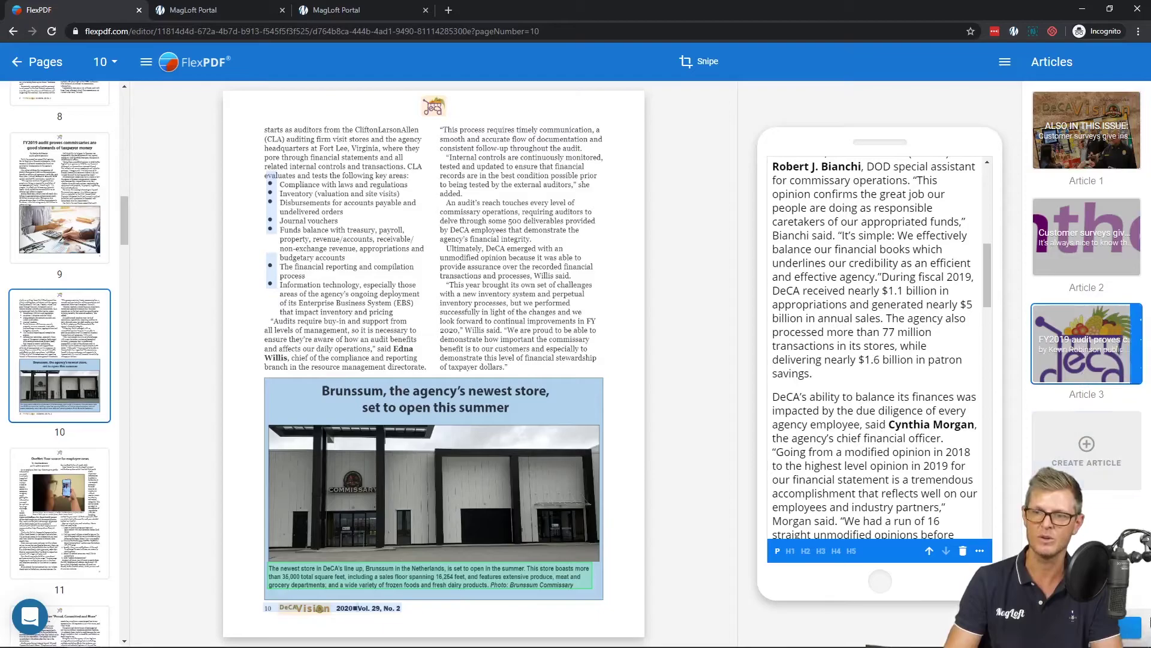
pyautogui.click(260, 10)
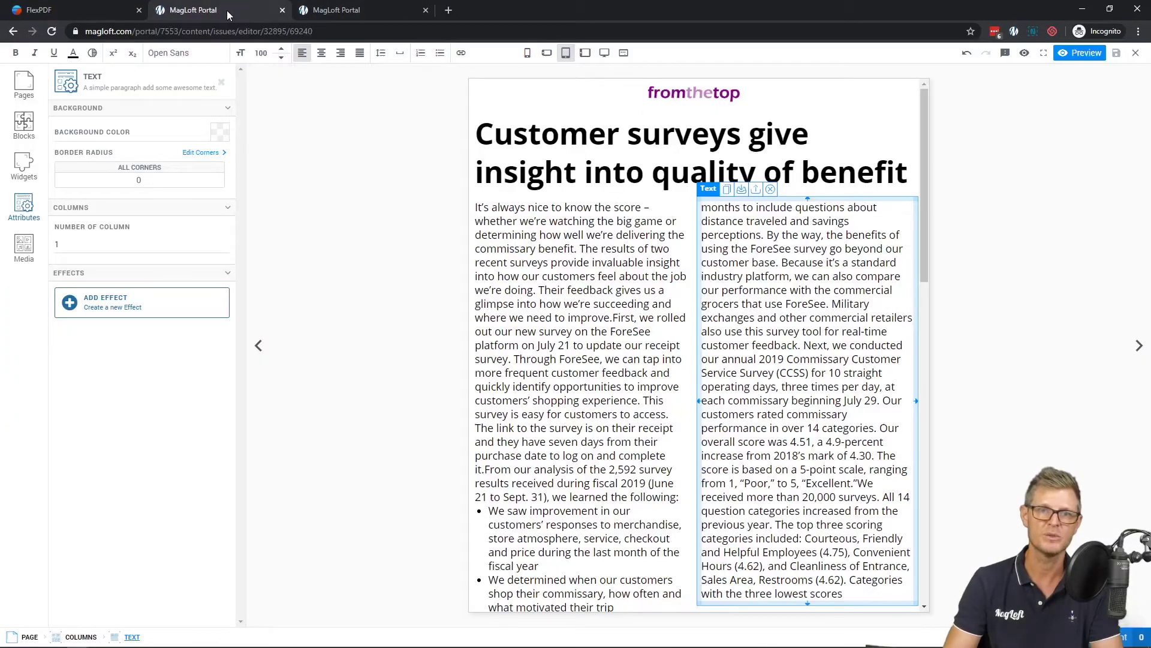
pyautogui.scroll(-3, 636, 468)
pyautogui.scroll(3, 635, 468)
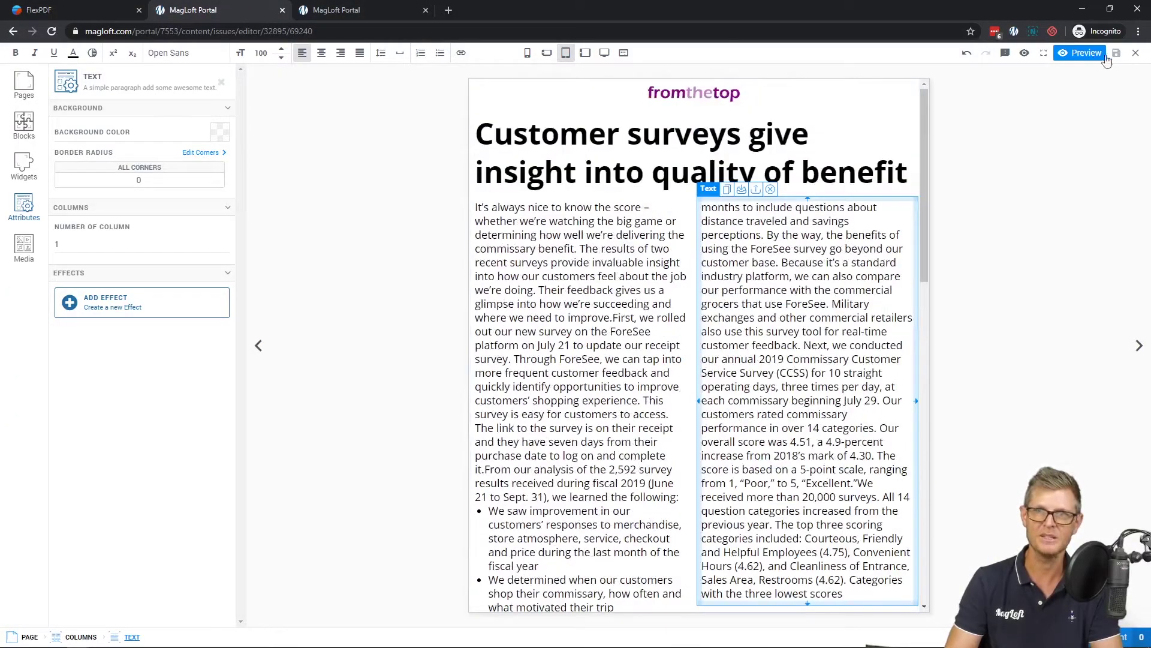
pyautogui.click(1138, 54)
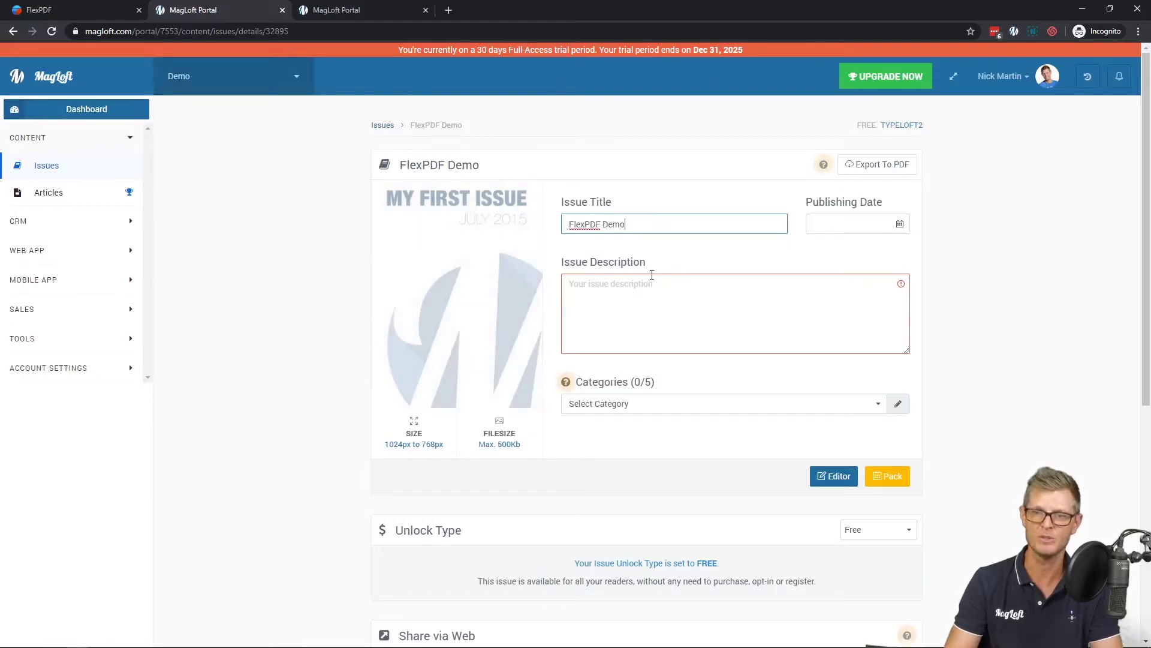
# Switch back from the FlexPDF Demo issue details to the FlexPDF editor tab
pyautogui.click(87, 13)
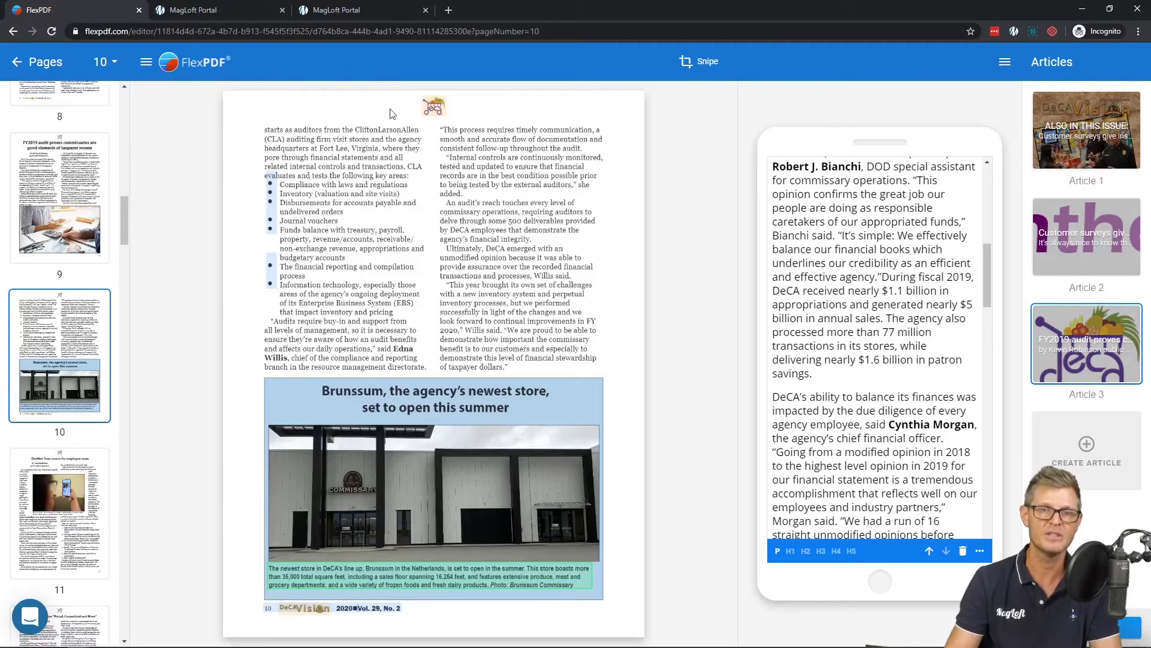
# Leave the PDF editor and check the account's credits and billing overview
pyautogui.click(19, 67)
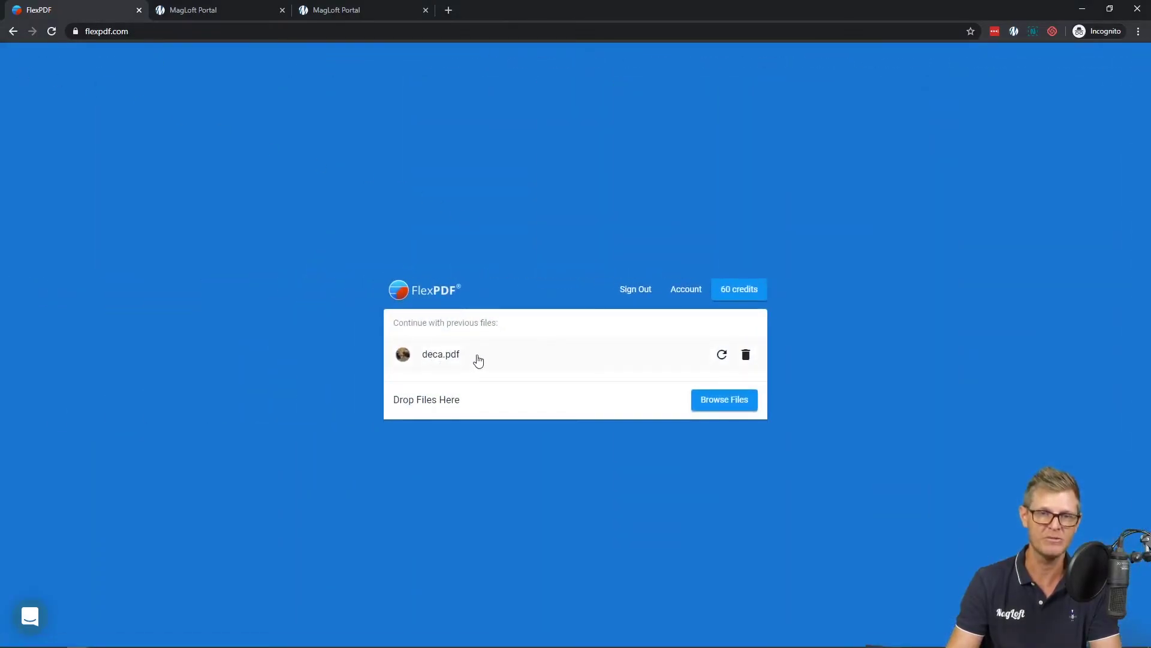
pyautogui.click(679, 294)
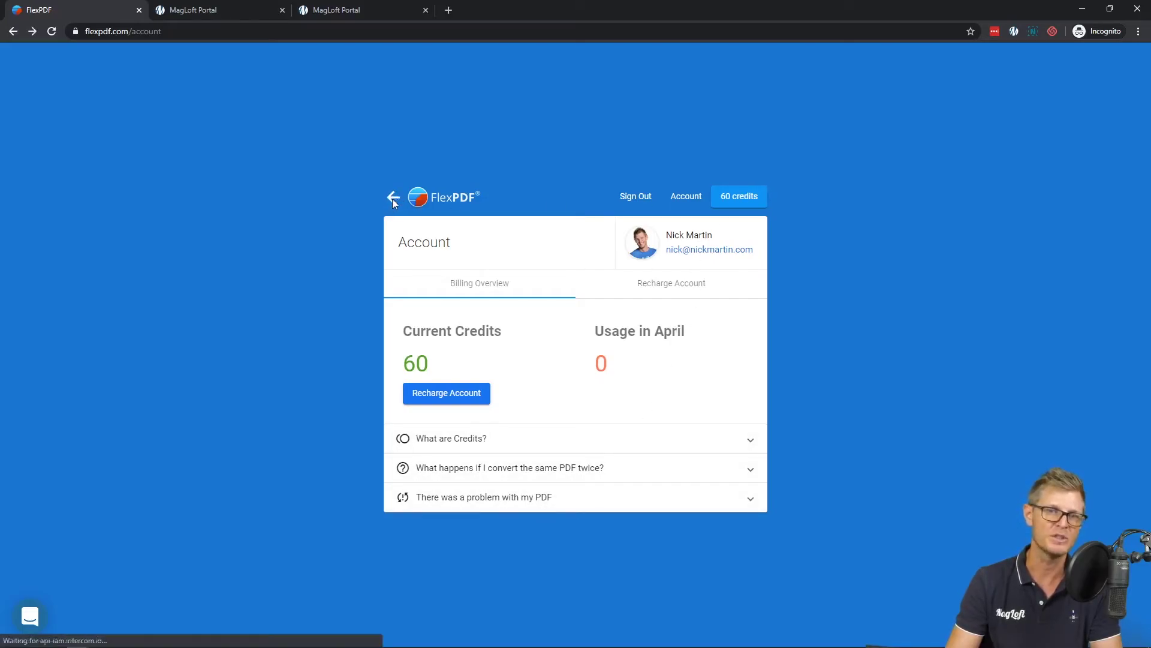
pyautogui.click(393, 201)
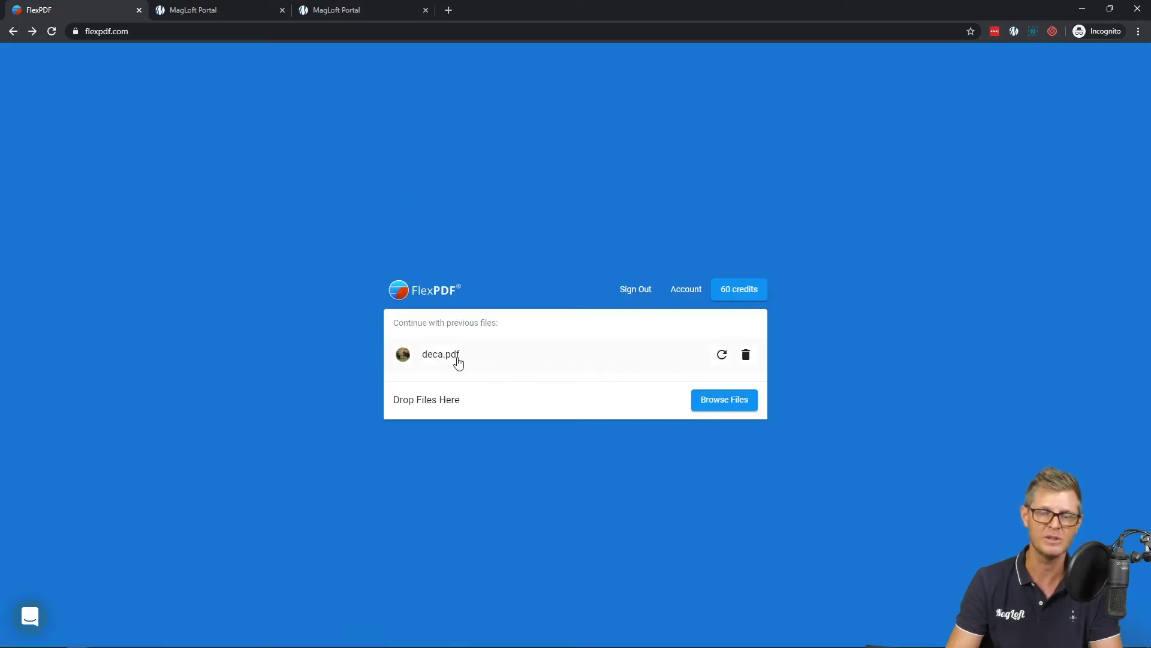
# Reopen deca.pdf, return to the start page, and open then close the support chat
pyautogui.click(506, 371)
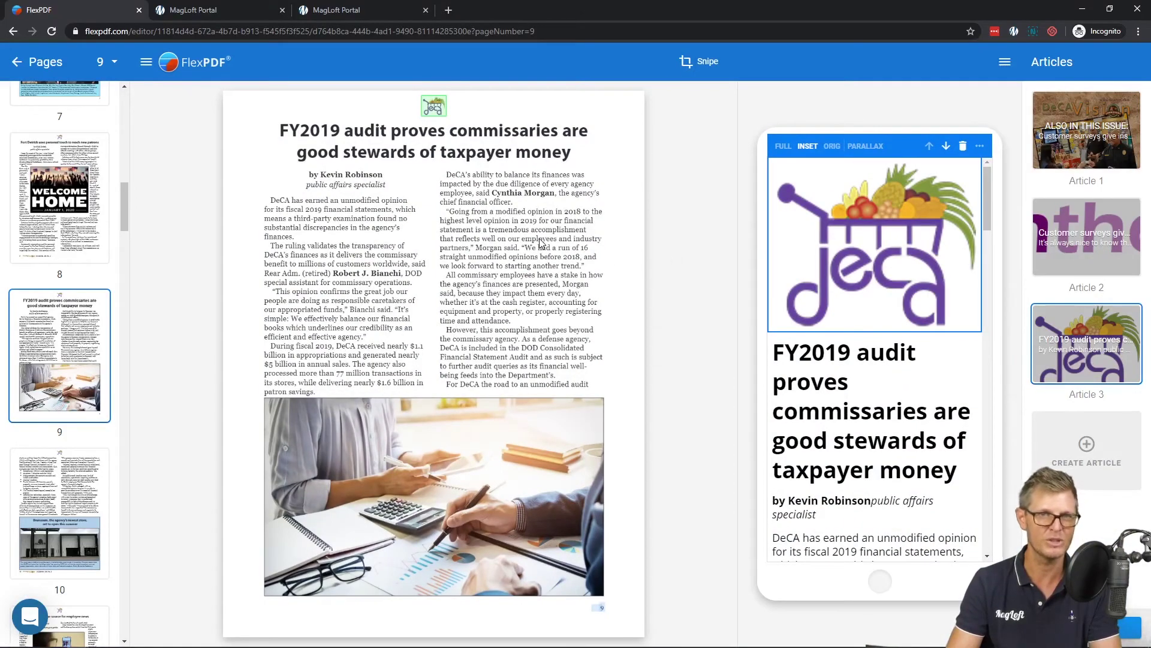
pyautogui.click(15, 62)
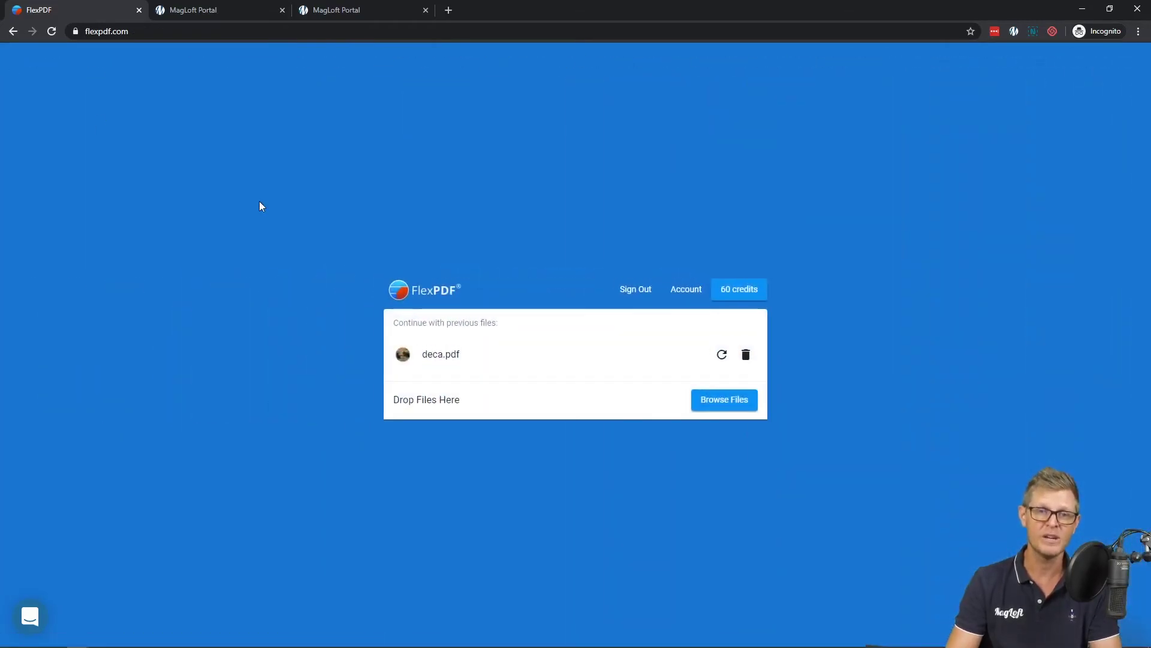
pyautogui.click(29, 615)
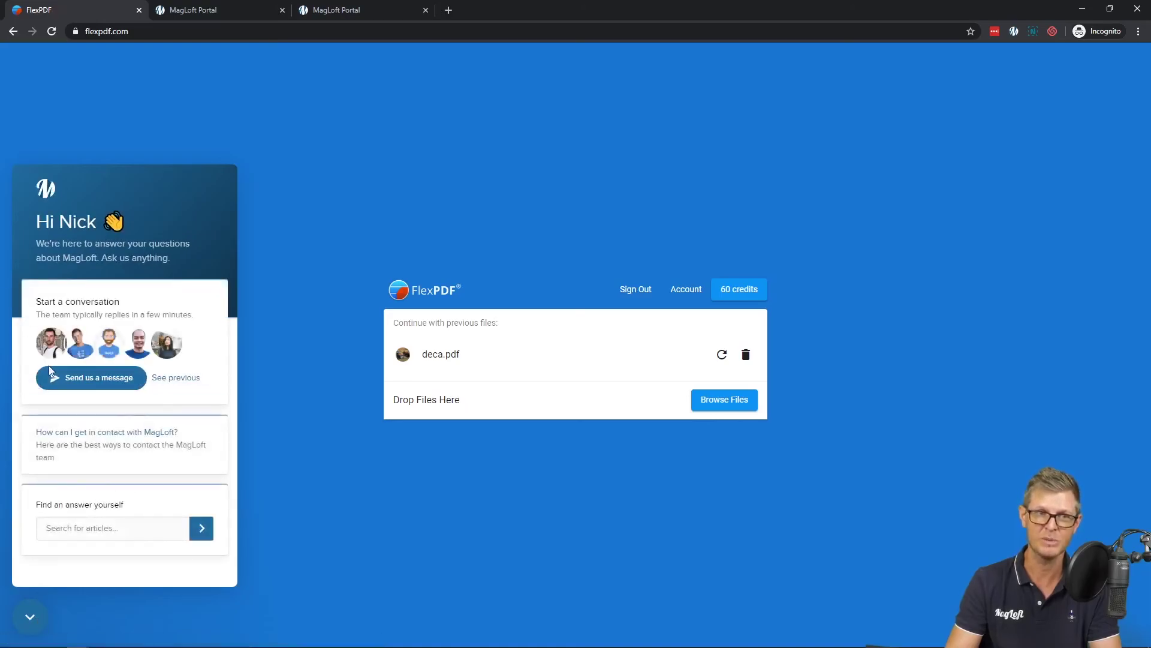
pyautogui.click(33, 619)
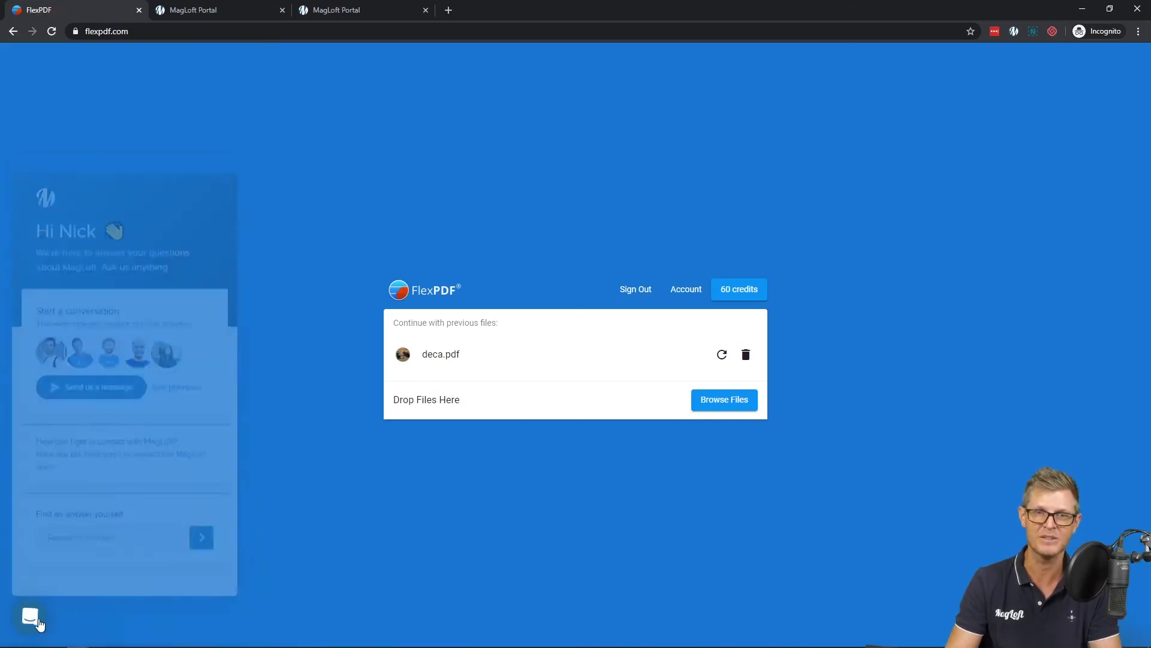